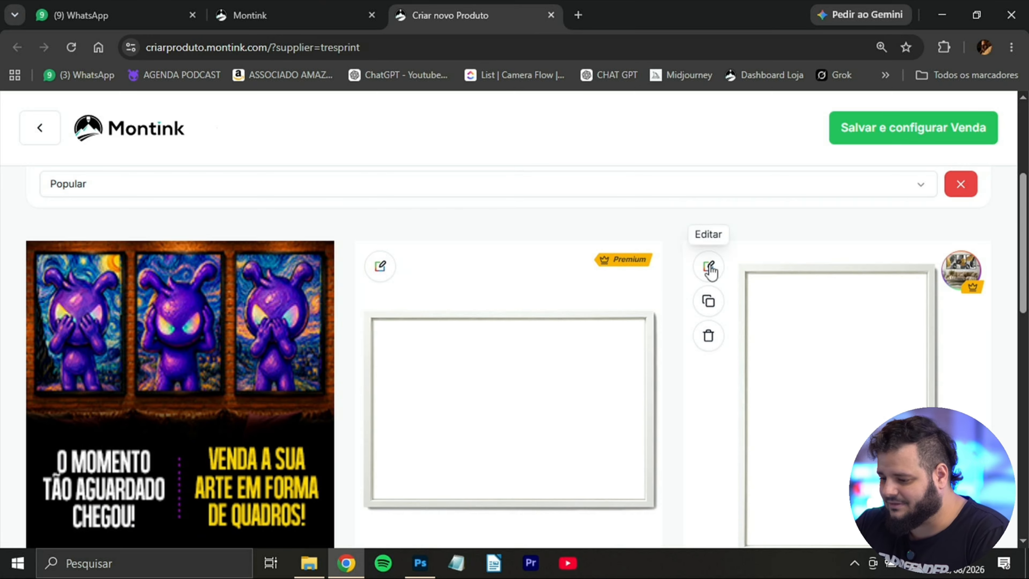
- Open the portrait picture frame product for editing and go to its frame colour and size options
{"action": "left_click", "coordinate": [709, 266]}
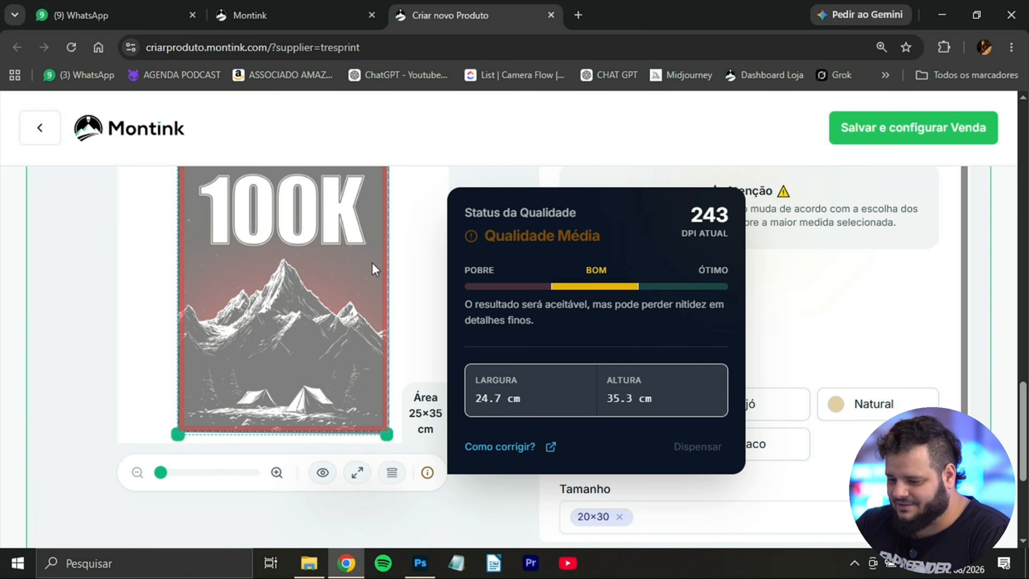
{"action": "left_click", "coordinate": [679, 533]}
{"action": "scroll", "coordinate": [592, 301], "scroll_direction": "down", "scroll_amount": 2}
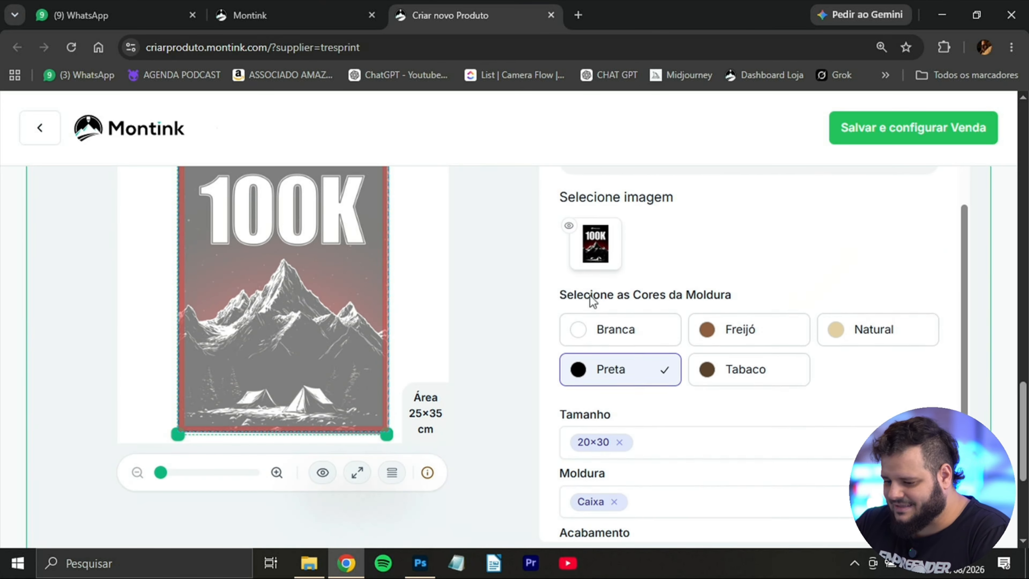
{"action": "scroll", "coordinate": [736, 362], "scroll_direction": "down", "scroll_amount": 2}
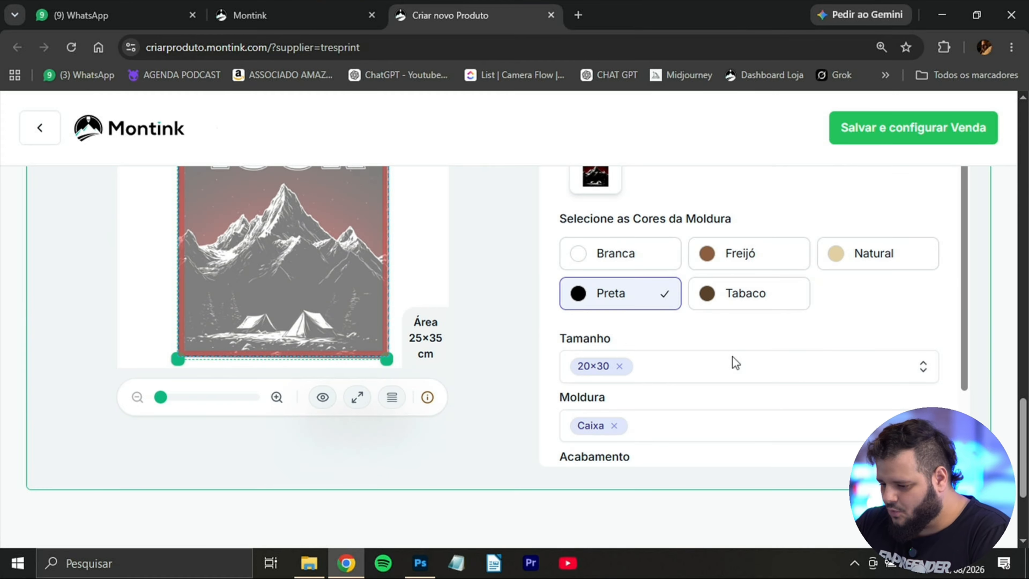
- Try adding the 60×90, 40×60 and 80×120 sizes alongside 20×30, and deselect them again
{"action": "left_click", "coordinate": [919, 364]}
{"action": "left_click", "coordinate": [621, 464]}
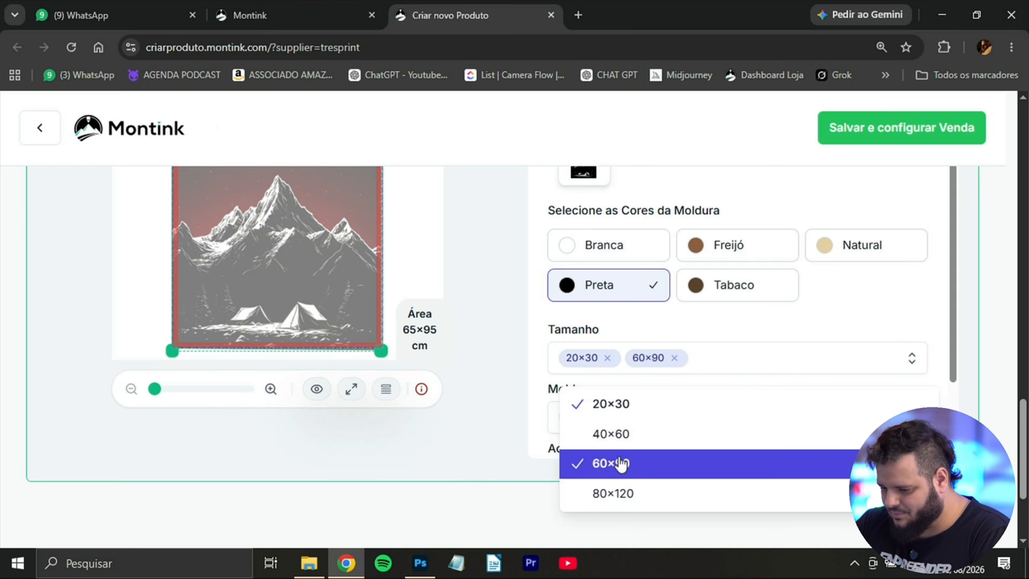
{"action": "left_click", "coordinate": [621, 434]}
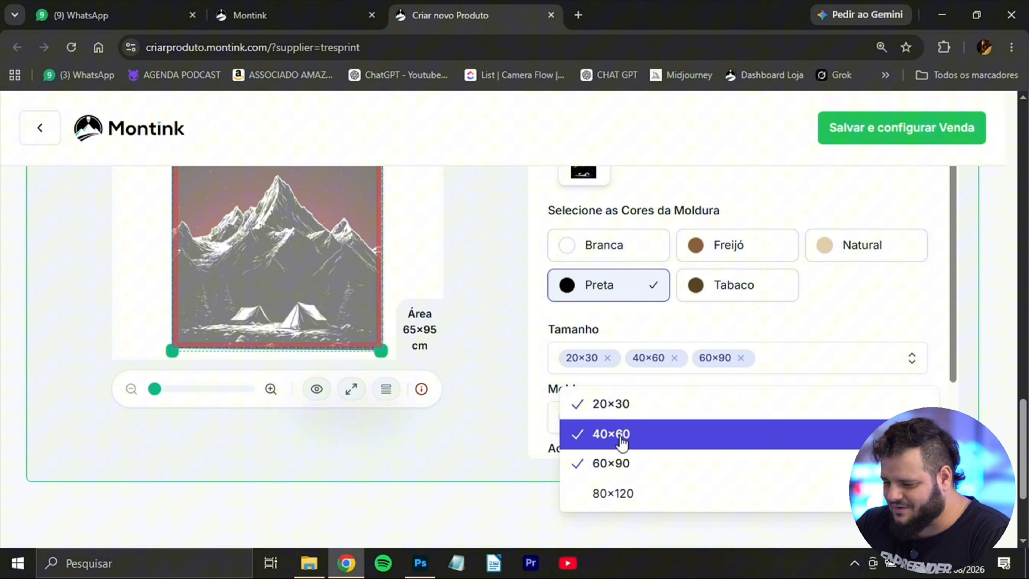
{"action": "left_click", "coordinate": [627, 495]}
{"action": "left_click", "coordinate": [627, 495]}
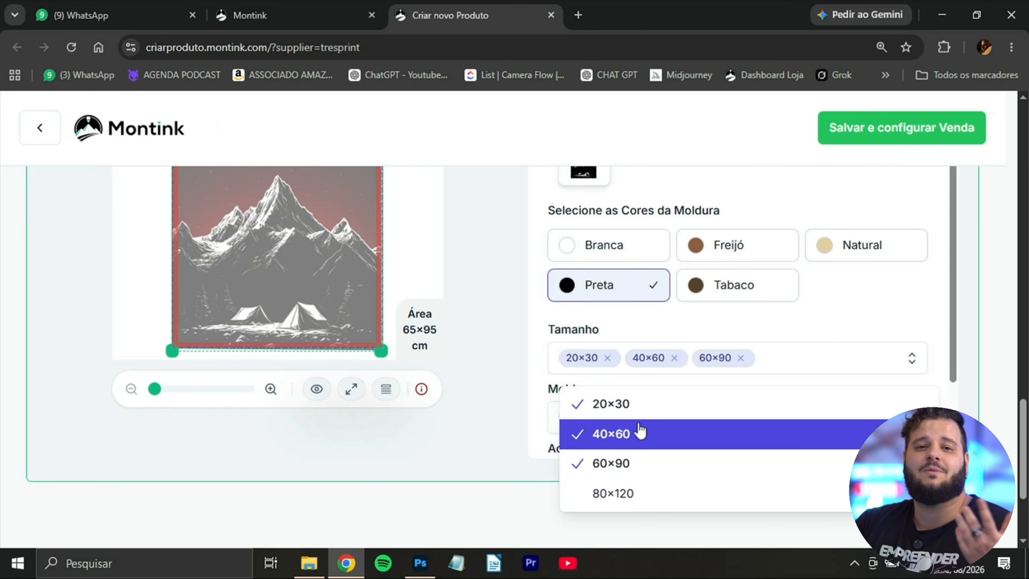
{"action": "left_click", "coordinate": [640, 431]}
{"action": "left_click", "coordinate": [639, 462]}
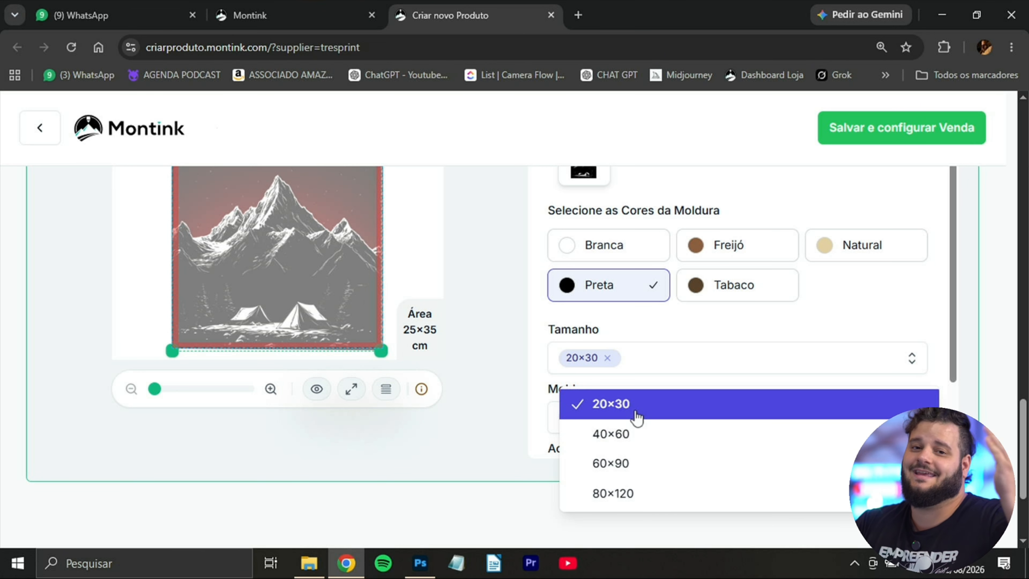
- Select the 60×90 size and deselect 20×30, leaving 60×90 as the product's only size
{"action": "left_click", "coordinate": [615, 464]}
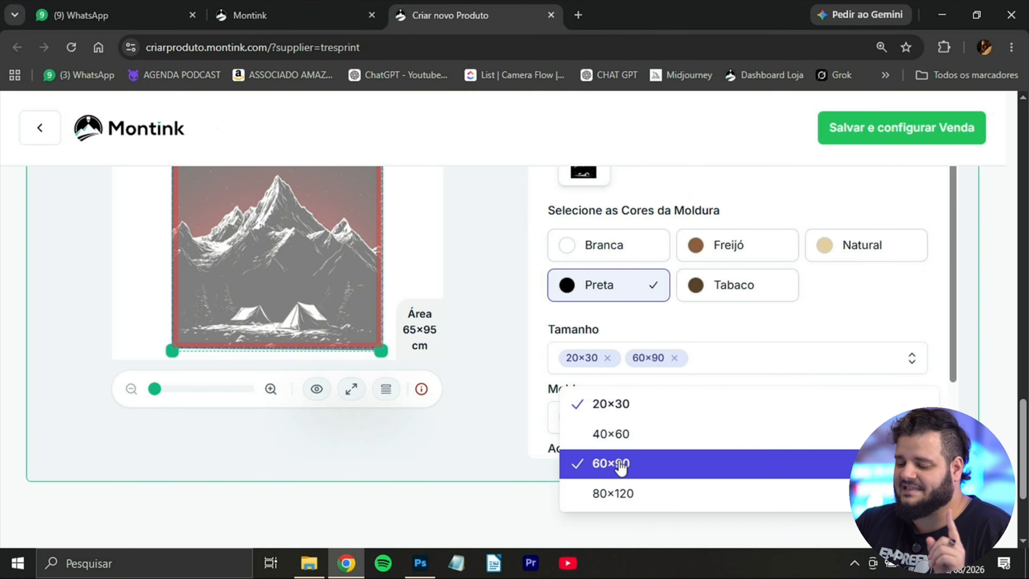
{"action": "left_click", "coordinate": [627, 417]}
{"action": "left_click", "coordinate": [503, 336]}
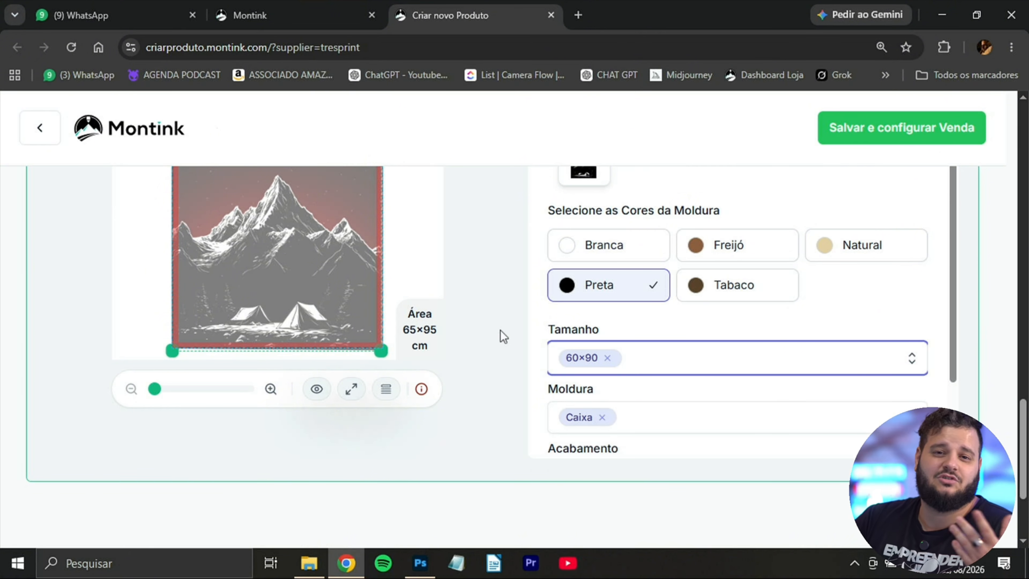
{"action": "scroll", "coordinate": [471, 321], "scroll_direction": "up", "scroll_amount": 2}
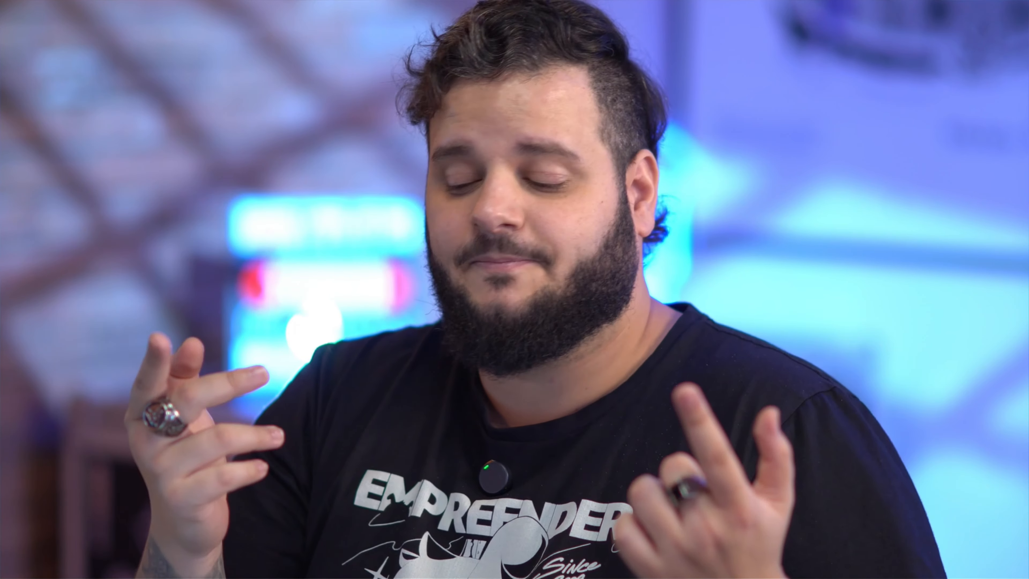
- Switch to Photoshop and create a 65 × 95 cm portrait RGB document with a resolution of 150 pixels per inch
{"action": "key", "text": "alt+Tab"}
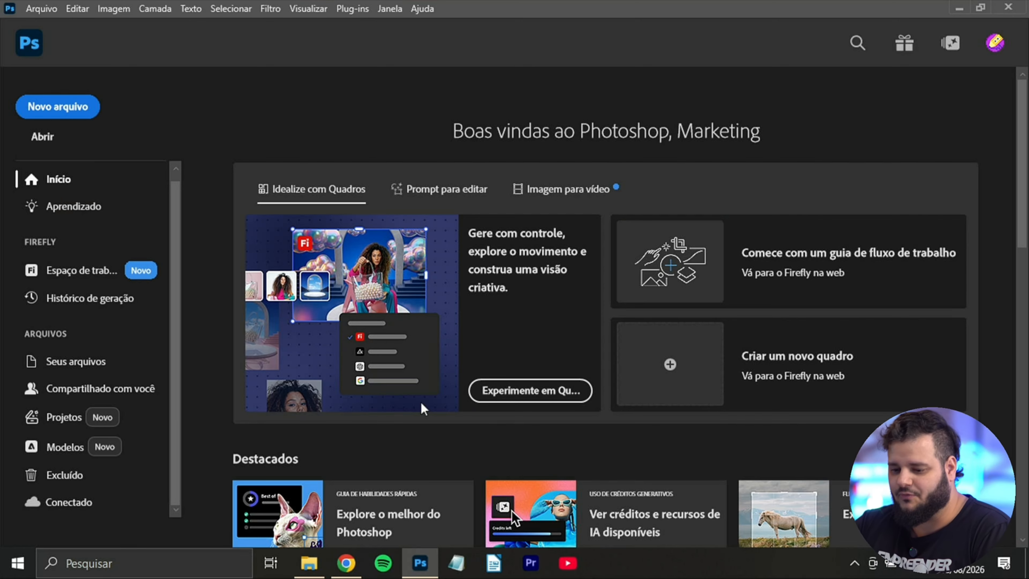
{"action": "left_click", "coordinate": [42, 8]}
{"action": "left_click", "coordinate": [47, 24]}
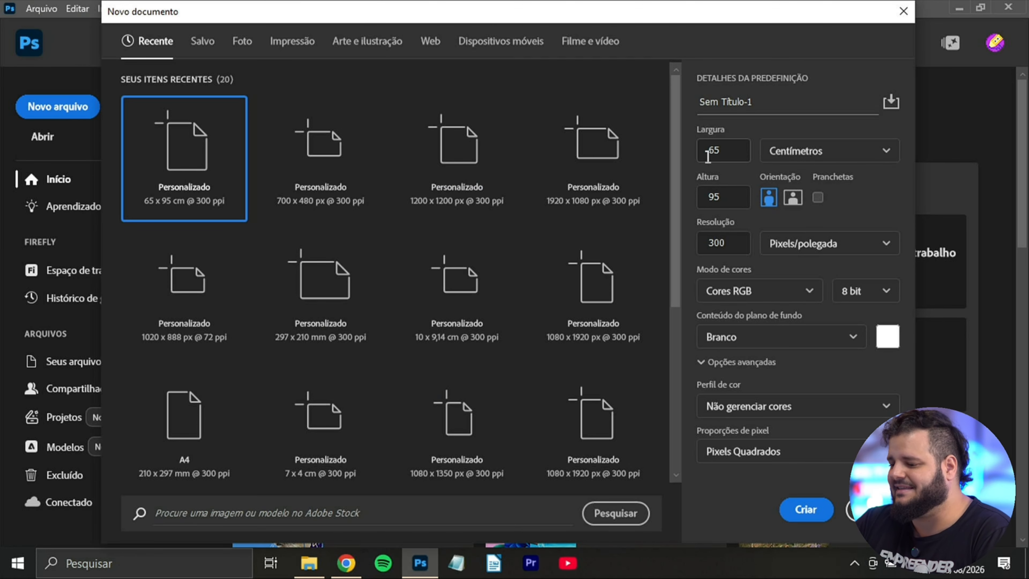
{"action": "left_click", "coordinate": [722, 244]}
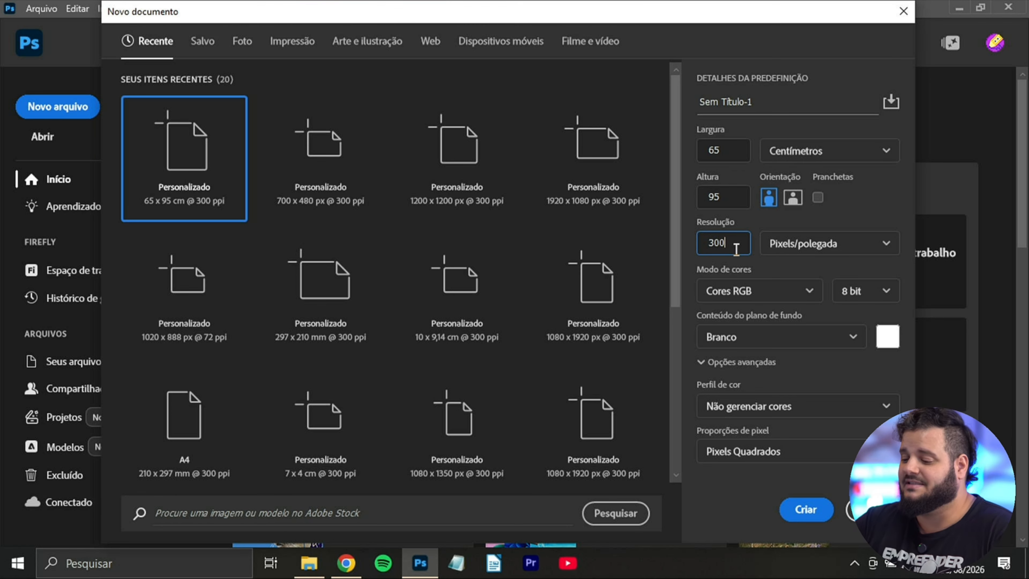
{"action": "left_click_drag", "start_coordinate": [736, 248], "coordinate": [698, 242]}
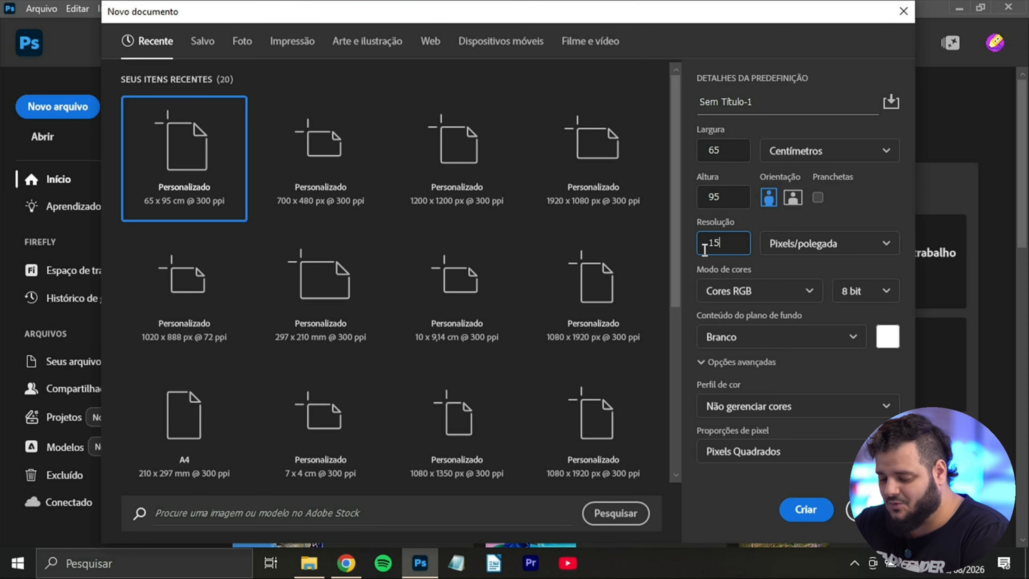
{"action": "left_click", "coordinate": [748, 225]}
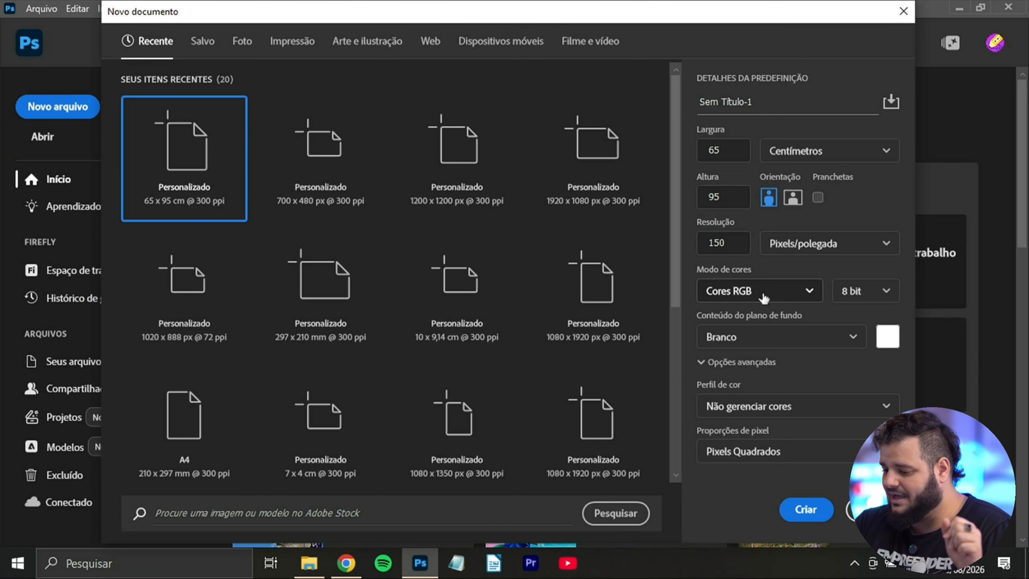
{"action": "left_click", "coordinate": [810, 508]}
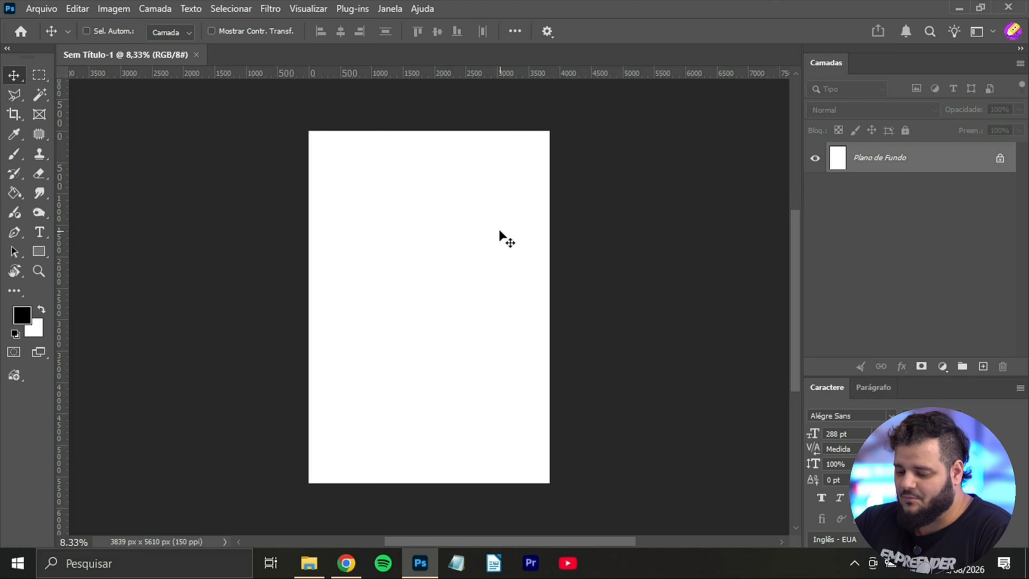
- Place a vertical guide about 250 px inside the canvas's left edge
{"action": "key", "text": "ctrl+plus"}
{"action": "key", "text": "ctrl+minus"}
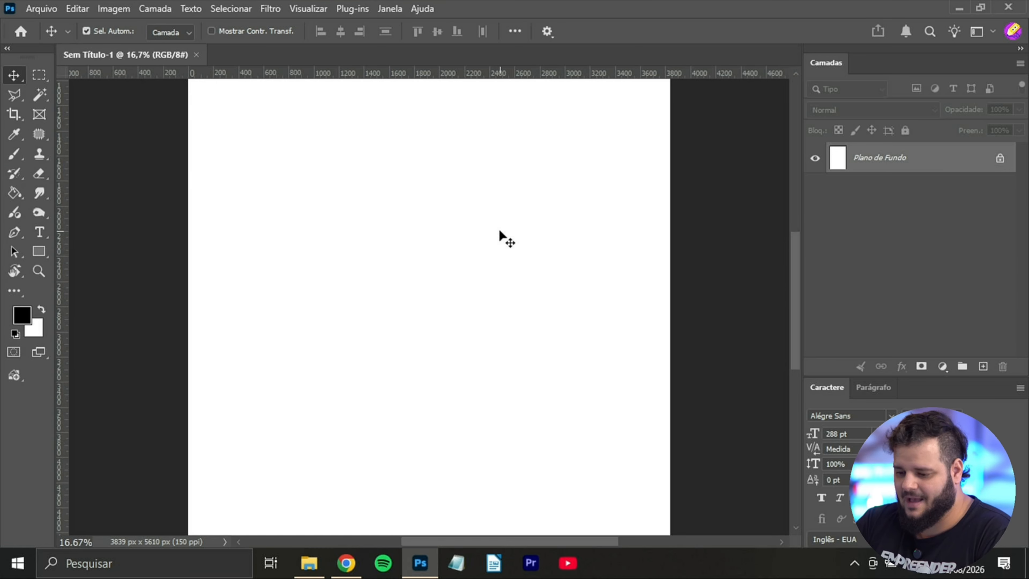
{"action": "left_click_drag", "start_coordinate": [351, 160], "coordinate": [461, 306]}
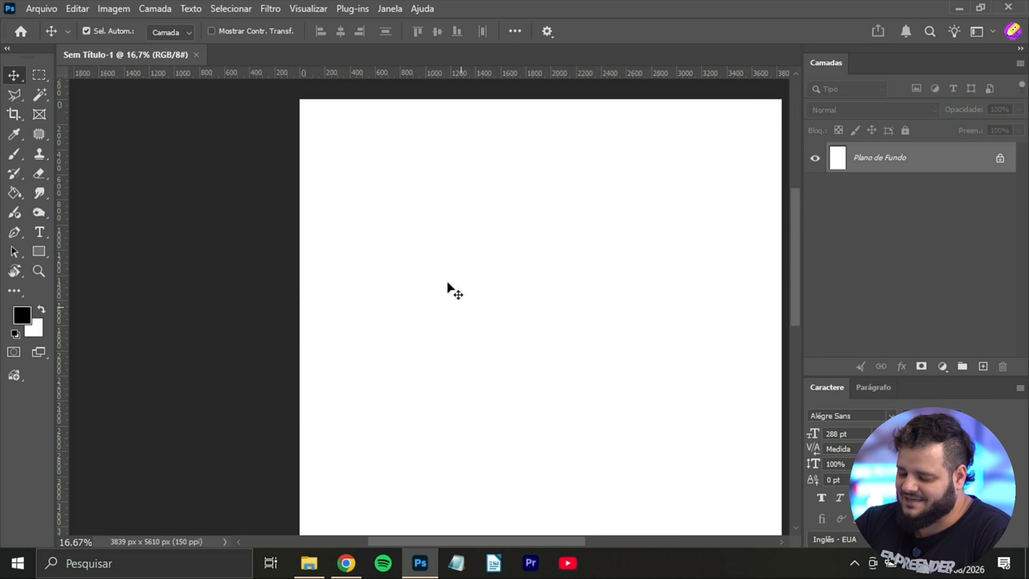
{"action": "scroll", "coordinate": [447, 283], "scroll_direction": "up", "scroll_amount": 2}
{"action": "left_click_drag", "start_coordinate": [301, 131], "coordinate": [378, 314]}
{"action": "scroll", "coordinate": [366, 368], "scroll_direction": "up", "scroll_amount": 2}
{"action": "left_click_drag", "start_coordinate": [62, 215], "coordinate": [390, 215]}
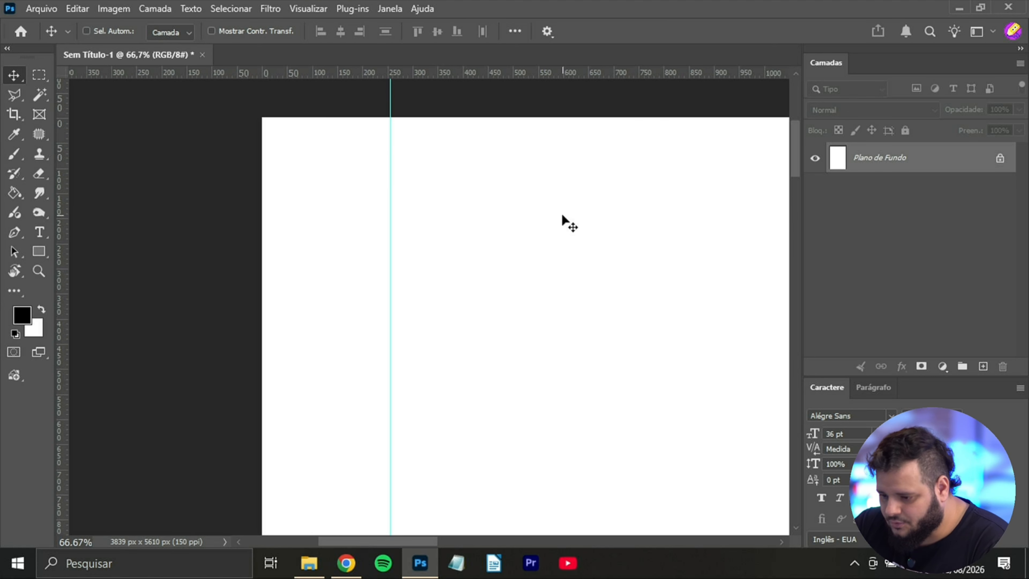
- Place a horizontal guide about 250 px below the canvas's top edge
{"action": "key", "text": "ctrl+minus"}
{"action": "key", "text": "ctrl+plus"}
{"action": "left_click_drag", "start_coordinate": [372, 74], "coordinate": [567, 246]}
{"action": "scroll", "coordinate": [573, 228], "scroll_direction": "down", "scroll_amount": 2}
{"action": "scroll", "coordinate": [709, 303], "scroll_direction": "down", "scroll_amount": 2}
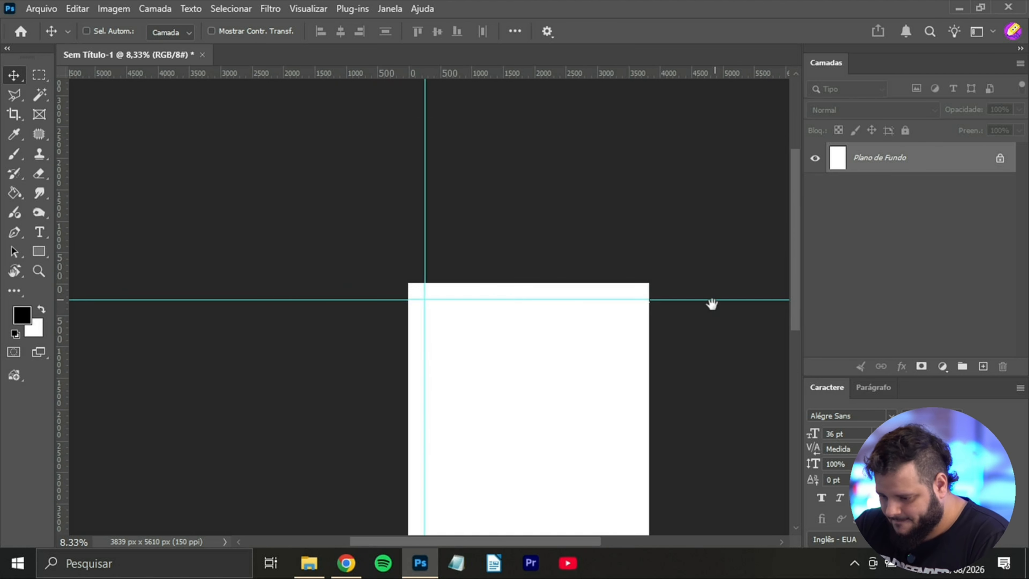
- Place a vertical guide about 250 px inside the canvas's right edge
{"action": "left_click_drag", "start_coordinate": [709, 303], "coordinate": [525, 246]}
{"action": "scroll", "coordinate": [522, 240], "scroll_direction": "up", "scroll_amount": 3}
{"action": "left_click_drag", "start_coordinate": [543, 210], "coordinate": [430, 379]}
{"action": "left_click_drag", "start_coordinate": [478, 251], "coordinate": [492, 423]}
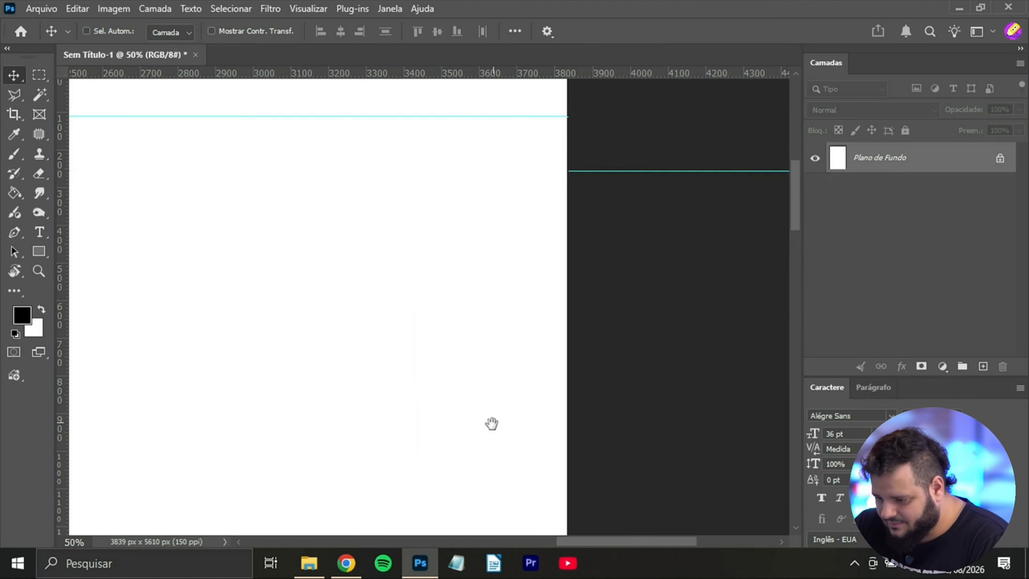
{"action": "left_click_drag", "start_coordinate": [528, 244], "coordinate": [503, 319]}
{"action": "left_click_drag", "start_coordinate": [68, 183], "coordinate": [446, 288]}
{"action": "scroll", "coordinate": [476, 370], "scroll_direction": "down", "scroll_amount": 5}
{"action": "left_click_drag", "start_coordinate": [437, 375], "coordinate": [478, 119]}
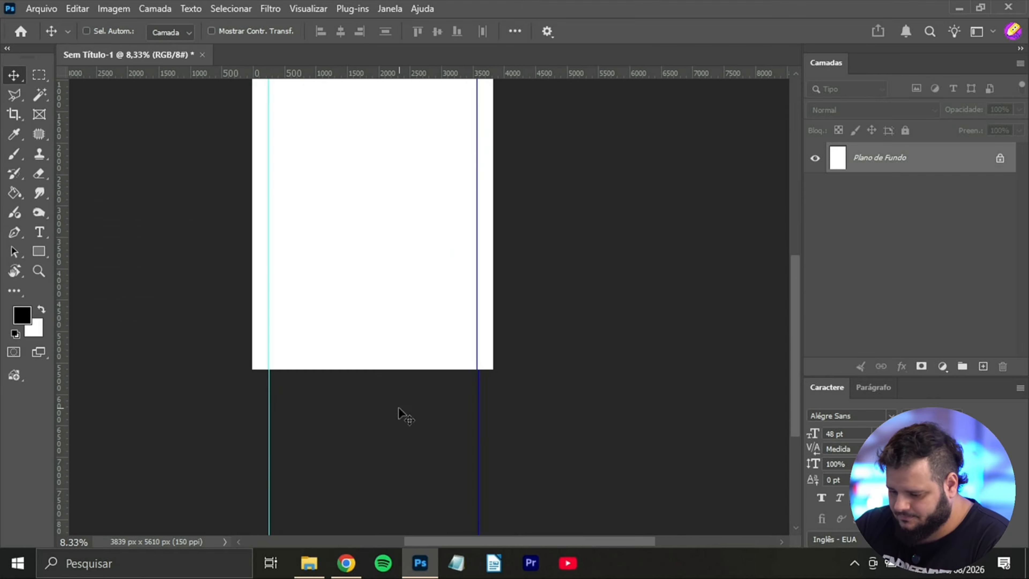
- Place a horizontal guide about 240 px above the canvas's bottom edge
{"action": "scroll", "coordinate": [398, 407], "scroll_direction": "up", "scroll_amount": 5}
{"action": "left_click_drag", "start_coordinate": [389, 337], "coordinate": [368, 186]}
{"action": "left_click_drag", "start_coordinate": [446, 73], "coordinate": [456, 359]}
{"action": "left_click_drag", "start_coordinate": [624, 331], "coordinate": [343, 305]}
{"action": "left_click_drag", "start_coordinate": [406, 333], "coordinate": [486, 341]}
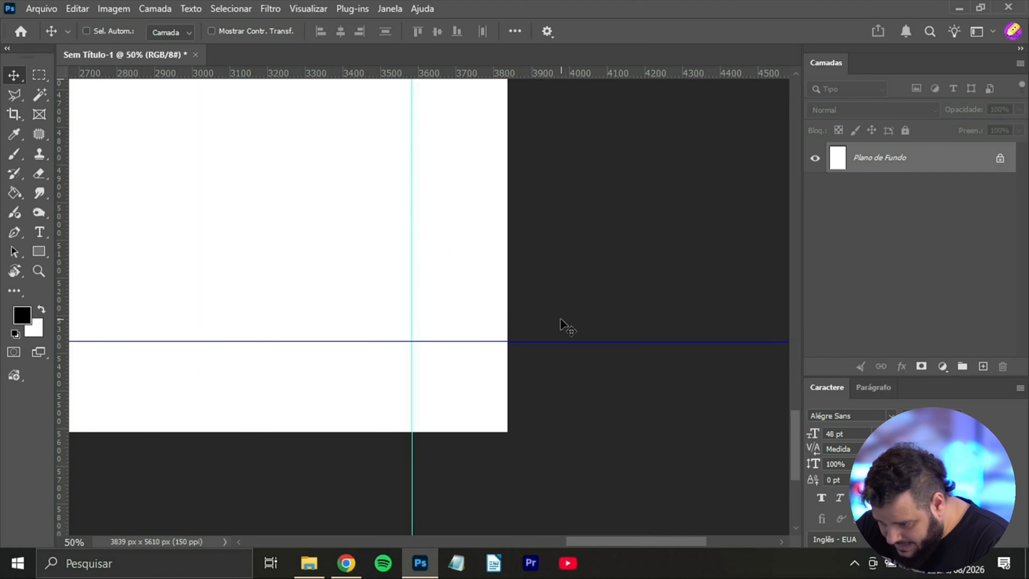
{"action": "scroll", "coordinate": [560, 319], "scroll_direction": "down", "scroll_amount": 5}
{"action": "scroll", "coordinate": [561, 320], "scroll_direction": "down", "scroll_amount": 2}
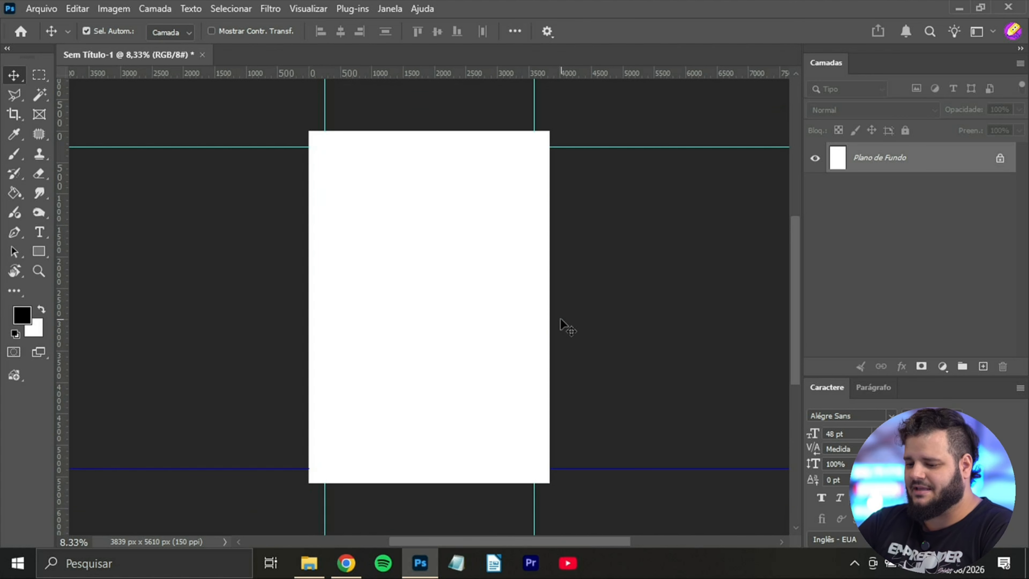
- Fill the background layer with the black foreground colour
{"action": "scroll", "coordinate": [643, 324], "scroll_direction": "up", "scroll_amount": 3}
{"action": "scroll", "coordinate": [590, 322], "scroll_direction": "up", "scroll_amount": 2}
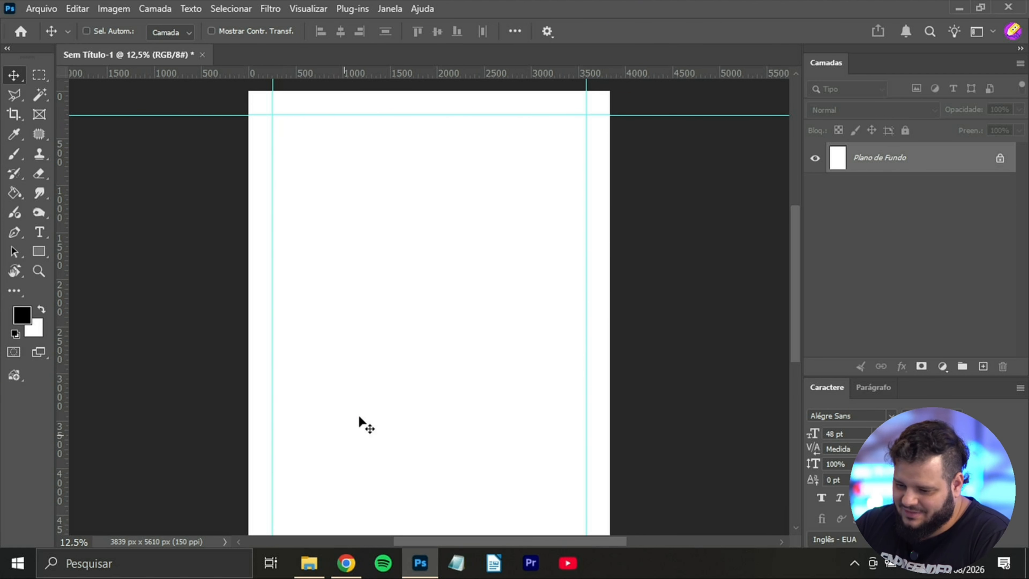
{"action": "scroll", "coordinate": [248, 280], "scroll_direction": "down", "scroll_amount": 2}
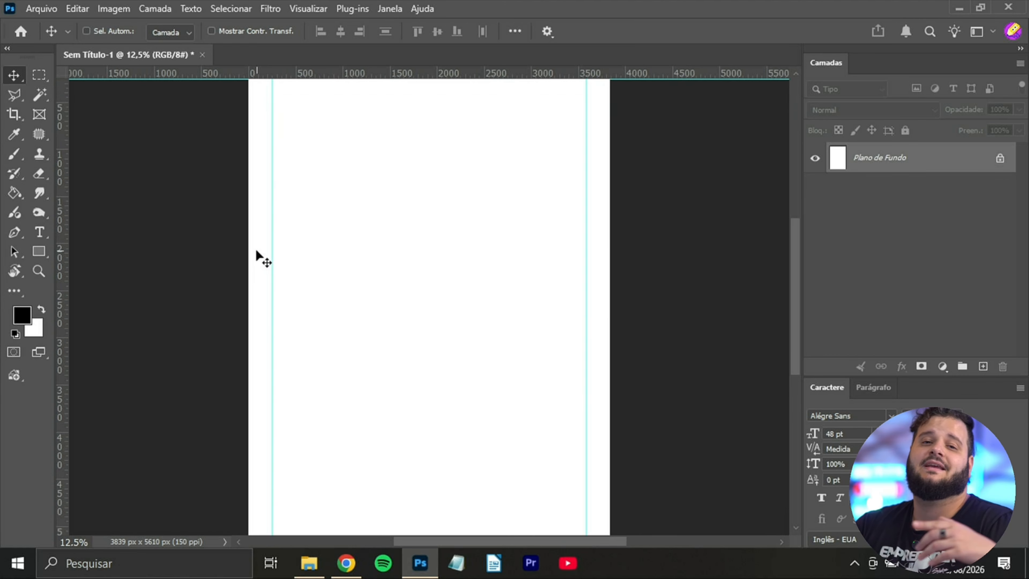
{"action": "key", "text": "alt+BackSpace"}
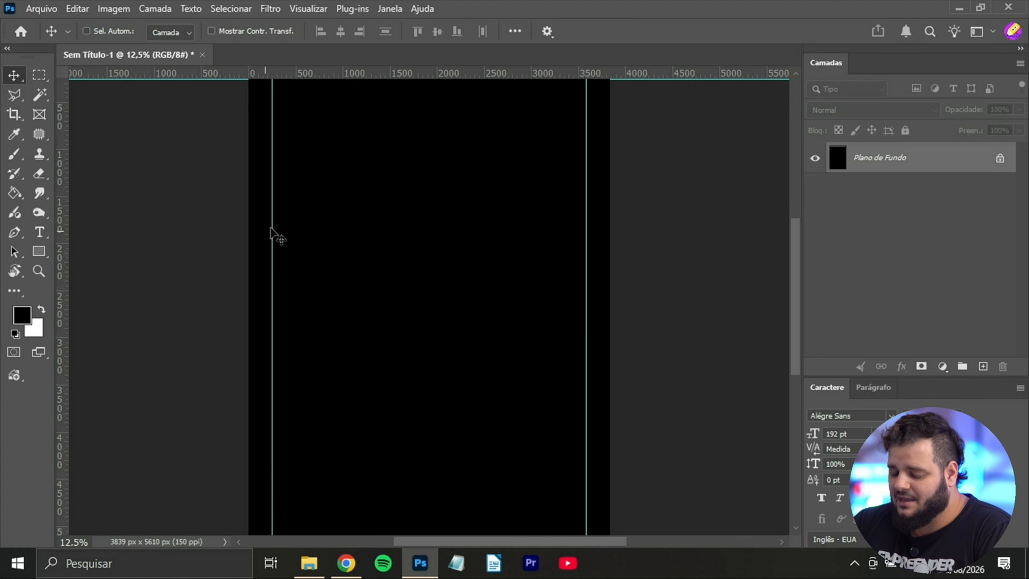
{"action": "left_click_drag", "start_coordinate": [401, 165], "coordinate": [432, 234]}
{"action": "key", "text": "ctrl+minus"}
- Switch to File Explorer and open the "02 Thor" folder inside Deuses
{"action": "key", "text": "alt+Tab"}
{"action": "key", "text": "alt+Tab"}
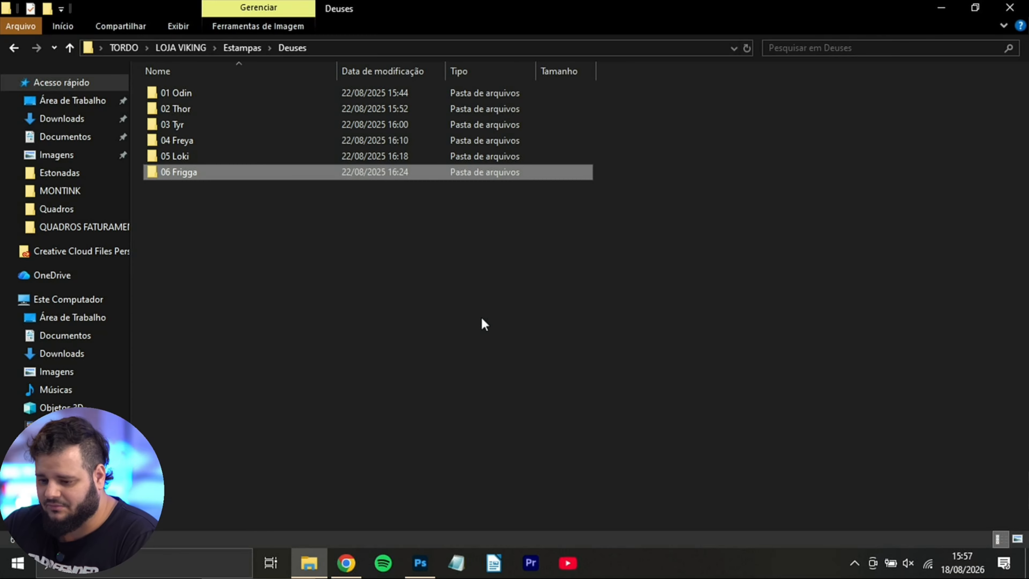
{"action": "left_click", "coordinate": [221, 206]}
{"action": "left_click", "coordinate": [189, 109]}
{"action": "double_click", "coordinate": [189, 112]}
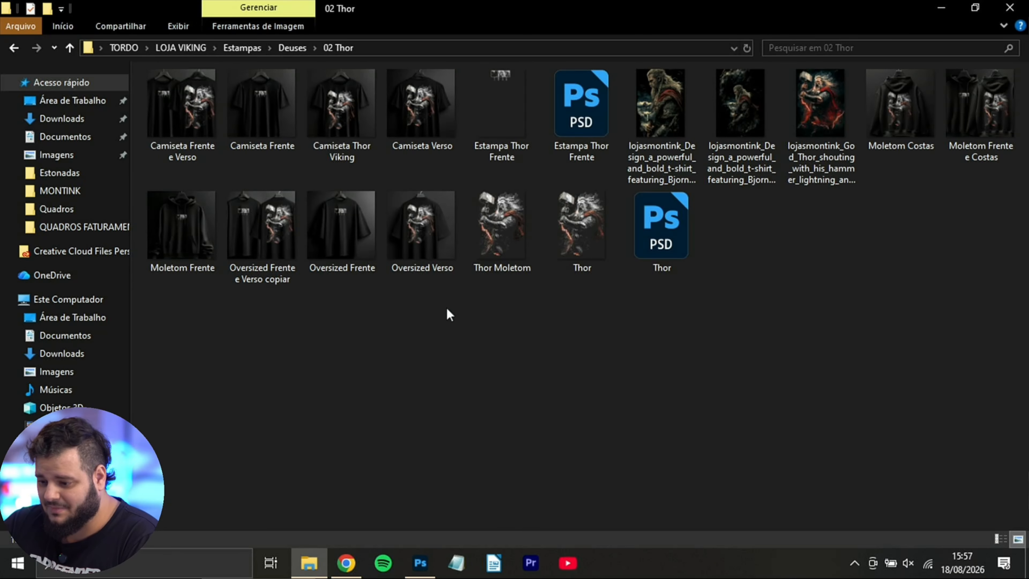
- Place the Thor image in the Photoshop document, scaled to about 240.9% with its upper-left corner at the guide intersection
{"action": "left_click", "coordinate": [565, 246]}
{"action": "left_click_drag", "start_coordinate": [582, 285], "coordinate": [540, 336]}
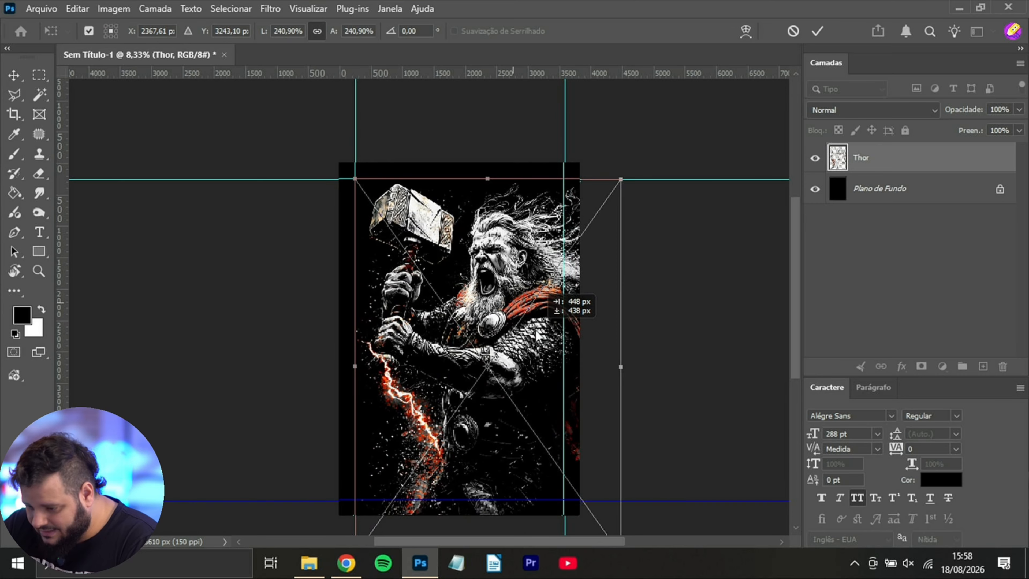
{"action": "key", "text": "Return"}
{"action": "key", "text": "ctrl+plus"}
{"action": "key", "text": "ctrl+minus"}
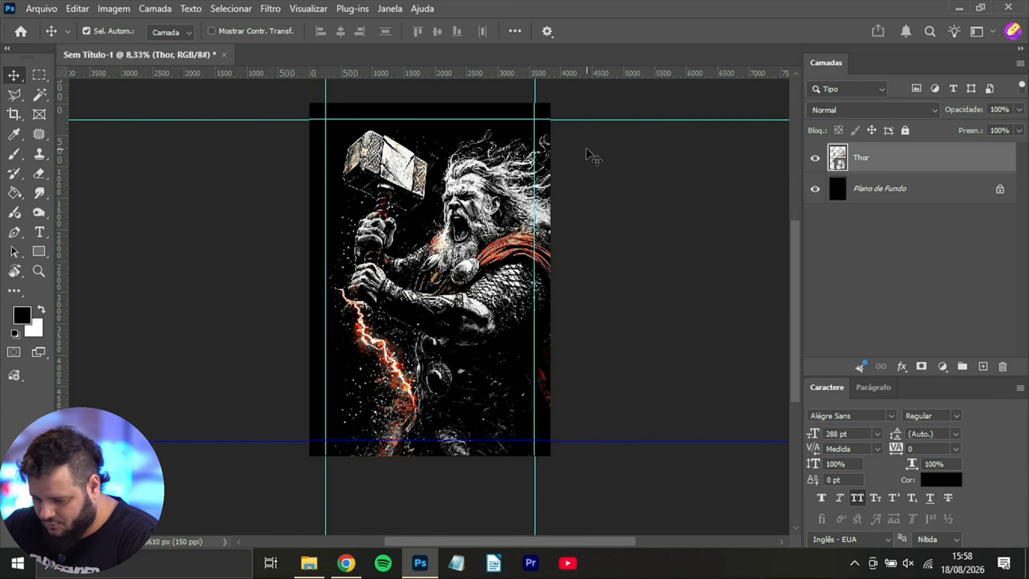
- Scale the Thor layer down slightly so that more of the figure's lower part and cape fits on the canvas
{"action": "key", "text": "ctrl+t"}
{"action": "left_click_drag", "start_coordinate": [593, 499], "coordinate": [565, 460]}
{"action": "key", "text": "Return"}
{"action": "key", "text": "ctrl+plus"}
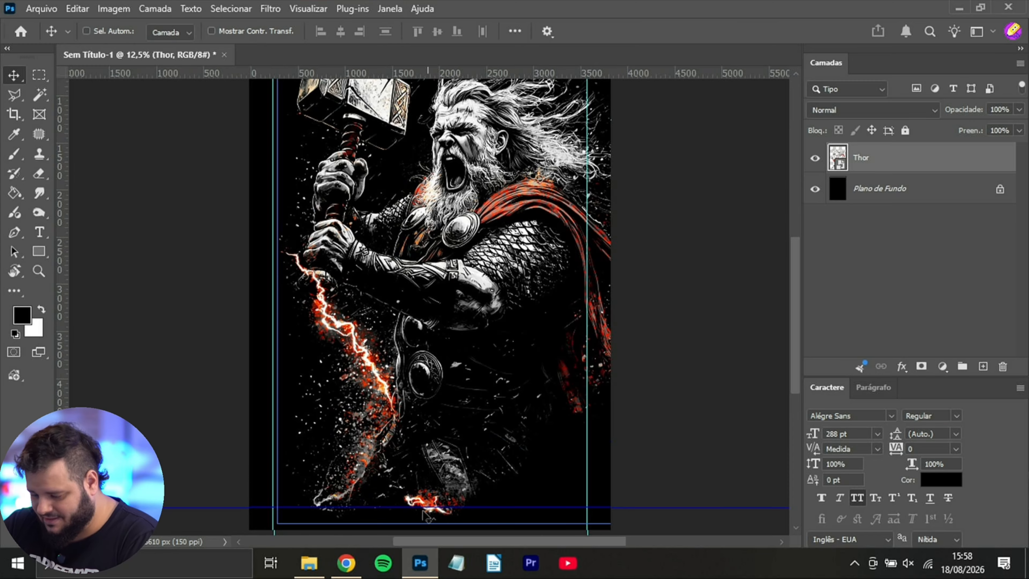
{"action": "scroll", "coordinate": [518, 259], "scroll_direction": "up", "scroll_amount": 2}
{"action": "key", "text": "ctrl+minus"}
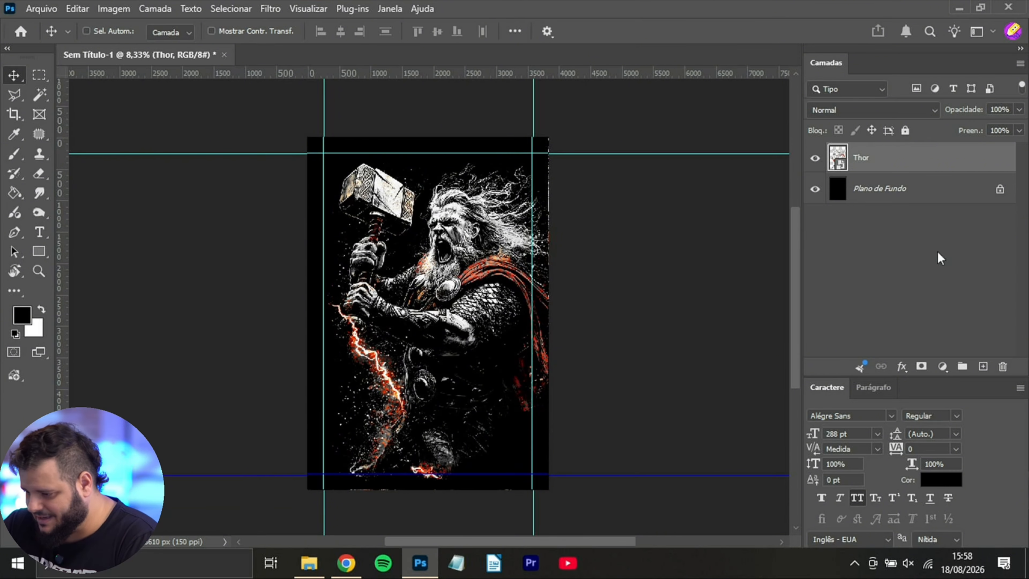
- Add a new layer and select the four margin strips between the canvas edges and the guides
{"action": "left_click", "coordinate": [983, 366]}
{"action": "key", "text": "m"}
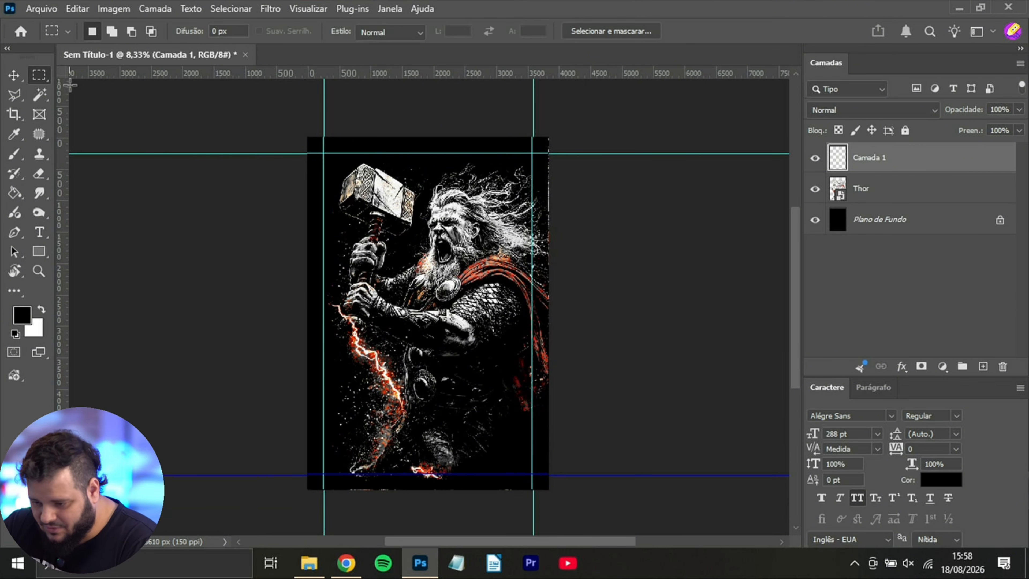
{"action": "left_click_drag", "start_coordinate": [307, 137], "coordinate": [329, 502]}
{"action": "left_click_drag", "start_coordinate": [585, 475], "coordinate": [310, 489]}
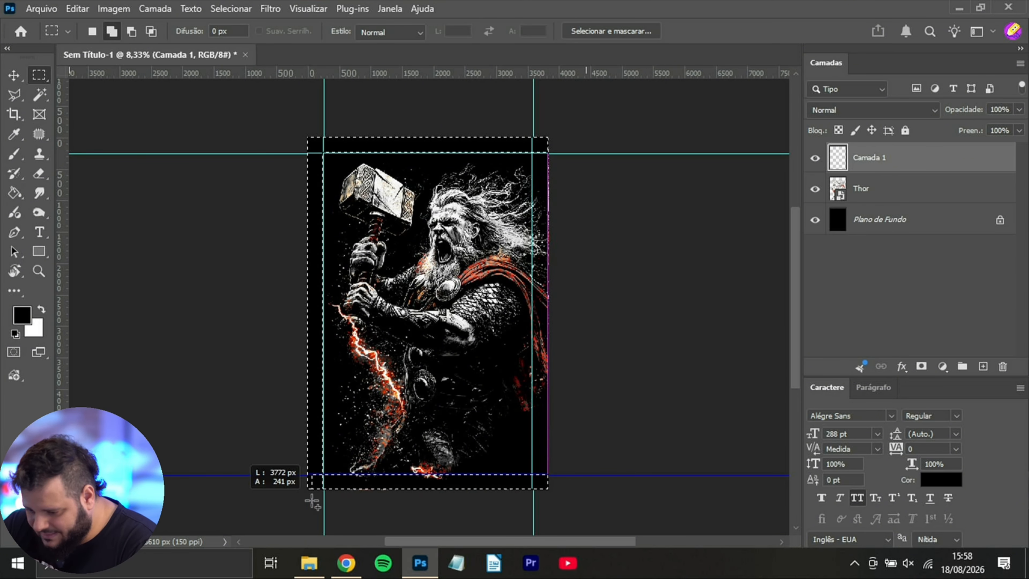
{"action": "left_click_drag", "start_coordinate": [596, 136], "coordinate": [532, 489]}
- Set the foreground colour to dark grey #181818 and fill the selected margin strips on the new layer
{"action": "key", "text": "i"}
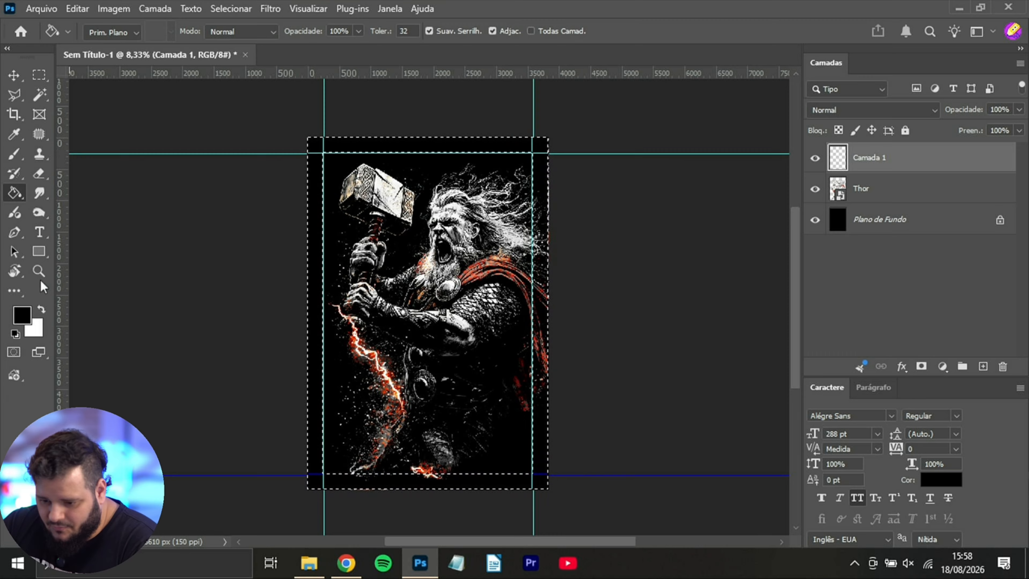
{"action": "left_click", "coordinate": [22, 315]}
{"action": "left_click", "coordinate": [573, 454]}
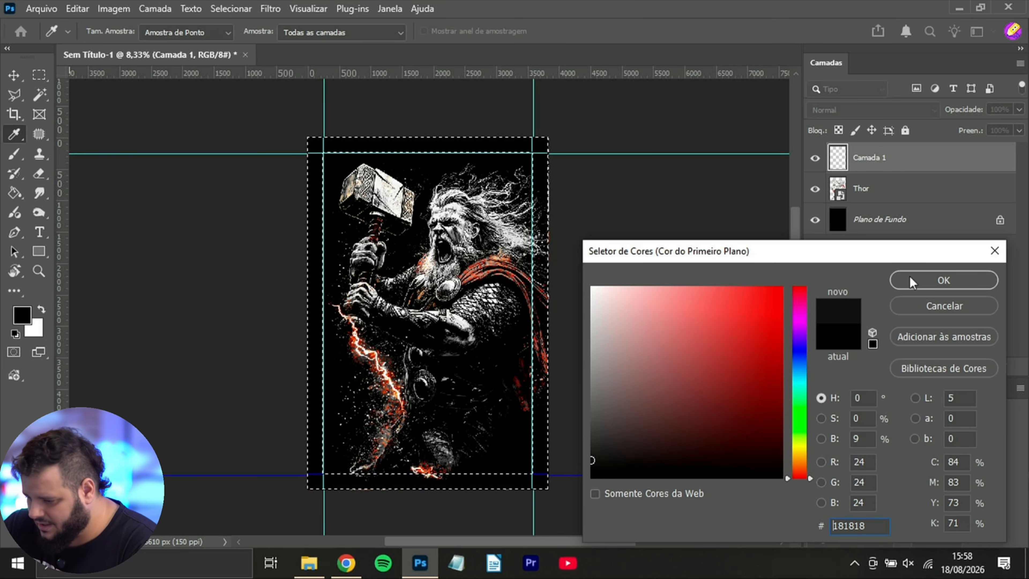
{"action": "left_click", "coordinate": [939, 280]}
{"action": "key", "text": "g"}
{"action": "left_click", "coordinate": [313, 175]}
{"action": "key", "text": "m"}
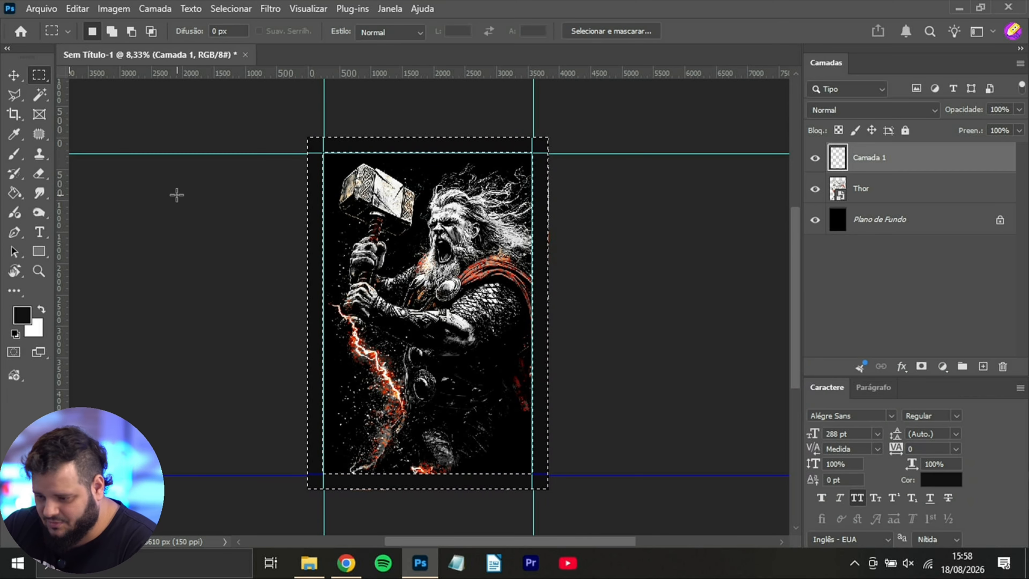
- Examine the Thor artwork inside the dark border with the selection cleared and the guides hidden
{"action": "key", "text": "ctrl+plus"}
{"action": "left_click_drag", "start_coordinate": [666, 218], "coordinate": [586, 214]}
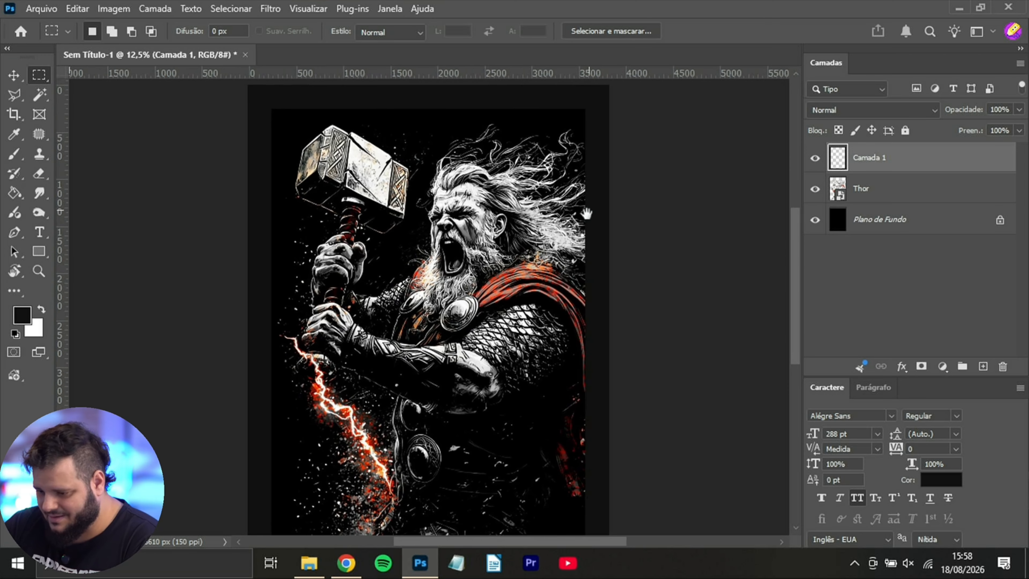
{"action": "key", "text": "ctrl+plus"}
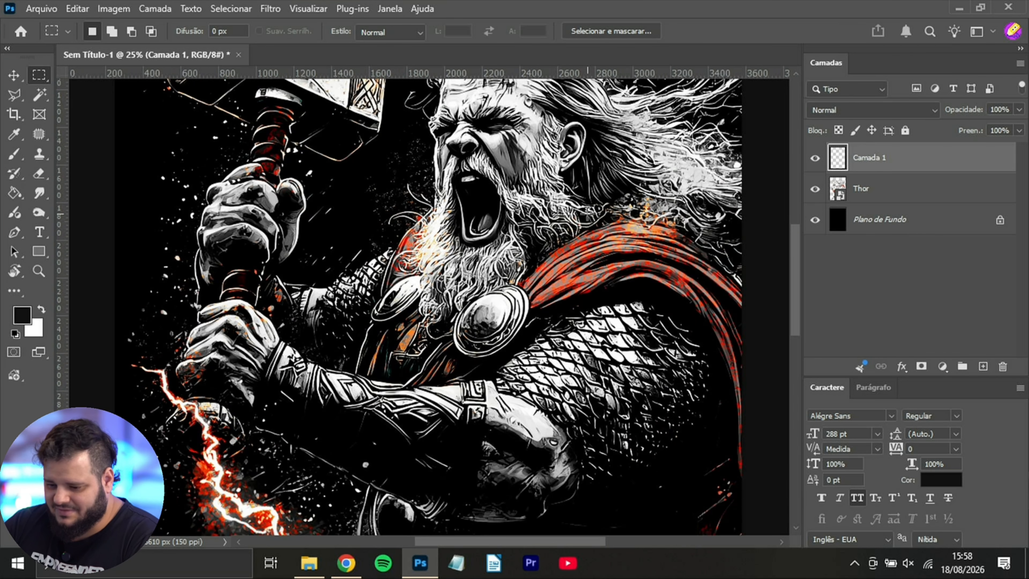
{"action": "scroll", "coordinate": [453, 200], "scroll_direction": "up", "scroll_amount": 4}
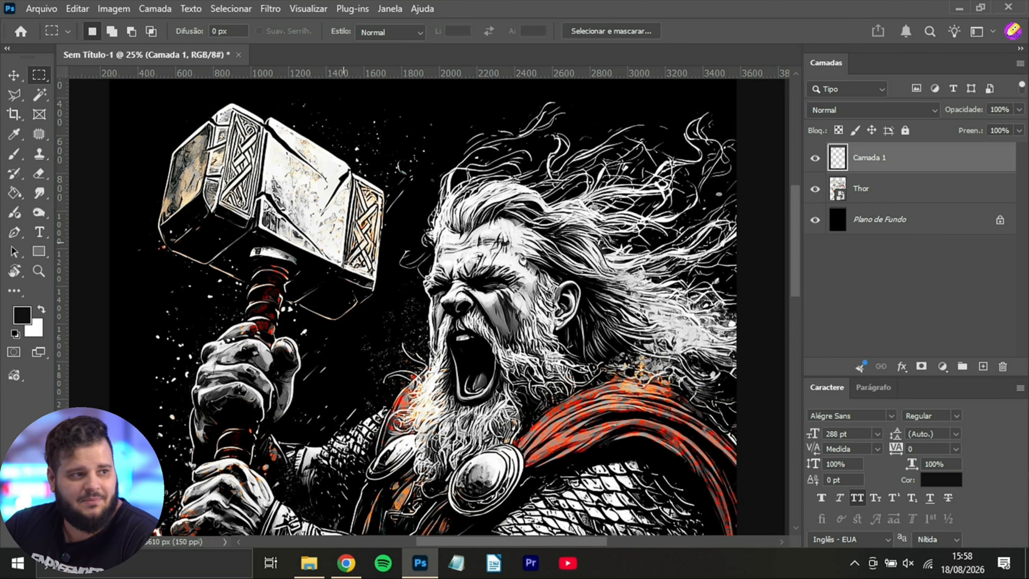
{"action": "scroll", "coordinate": [501, 234], "scroll_direction": "down", "scroll_amount": 10}
{"action": "key", "text": "ctrl+minus"}
{"action": "key", "text": "ctrl+minus"}
{"action": "key", "text": "ctrl+minus"}
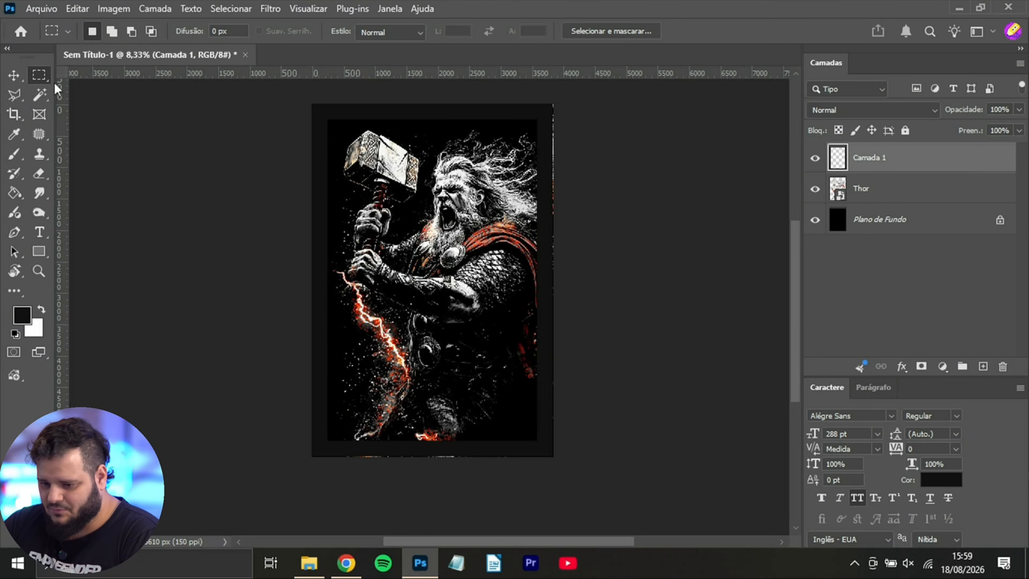
- Delete the dark border layer and show the guides again over the Thor artwork
{"action": "key", "text": "Delete"}
{"action": "key", "text": "ctrl+plus"}
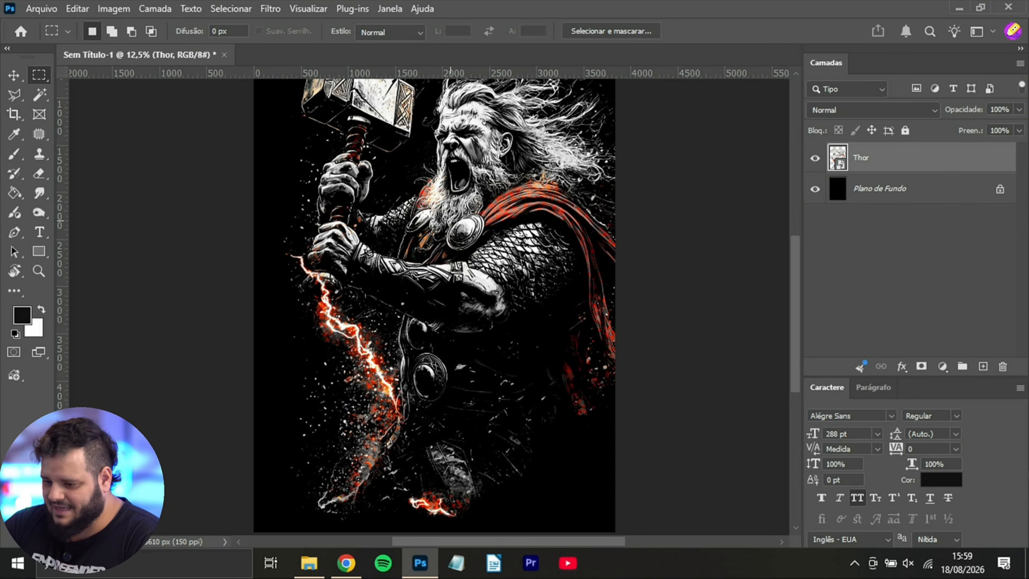
{"action": "scroll", "coordinate": [429, 308], "scroll_direction": "up", "scroll_amount": 3}
{"action": "key", "text": "ctrl+semicolon"}
- Export the artwork as a JPG at 100% scale, 3839 × 5610 px, with the quality raised towards high
{"action": "left_click", "coordinate": [41, 9]}
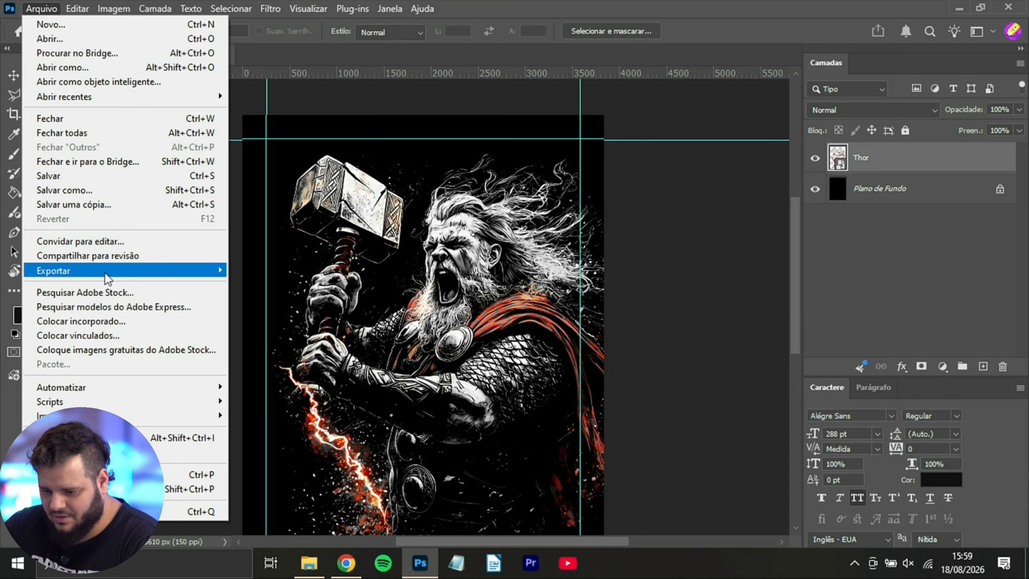
{"action": "mouse_move", "coordinate": [108, 276]}
{"action": "left_click", "coordinate": [259, 286]}
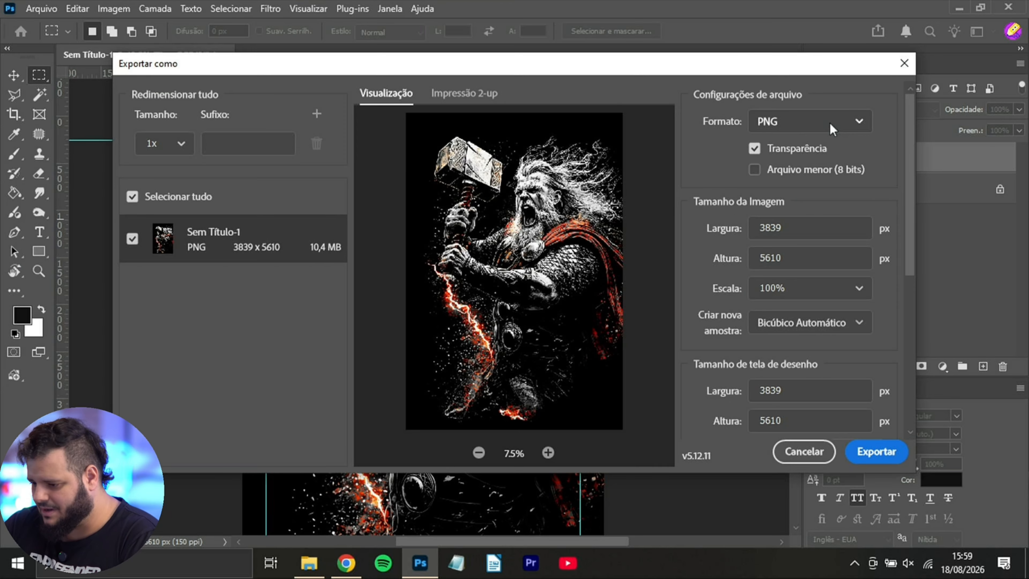
{"action": "left_click", "coordinate": [829, 122]}
{"action": "left_click", "coordinate": [802, 177]}
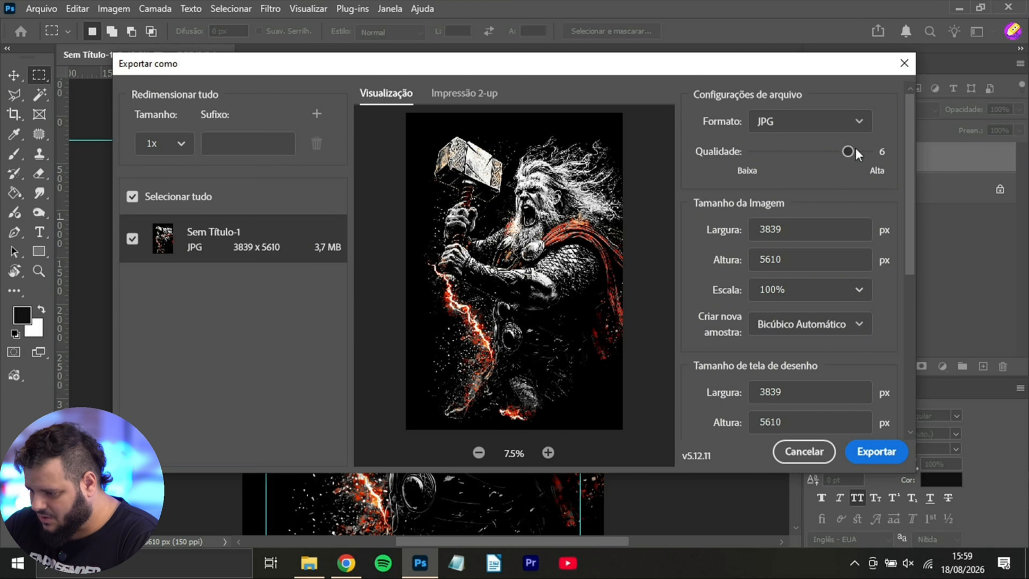
{"action": "left_click_drag", "start_coordinate": [851, 151], "coordinate": [867, 151]}
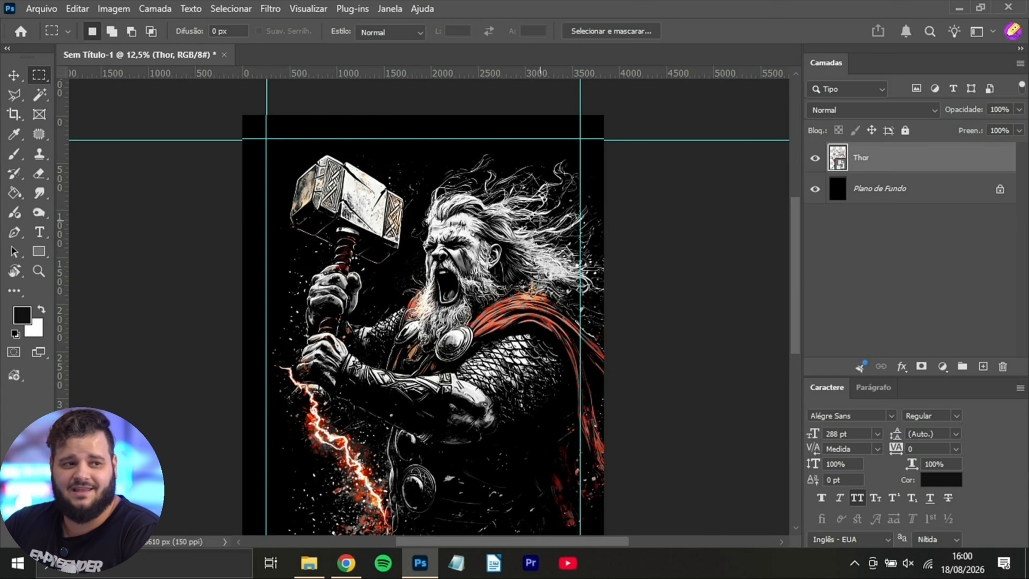
- Switch to Montink in Chrome, replace the 100K artwork with the Thor image and make it fill the 65×95 cm area
{"action": "key", "text": "alt+Tab"}
{"action": "key", "text": "alt+Tab"}
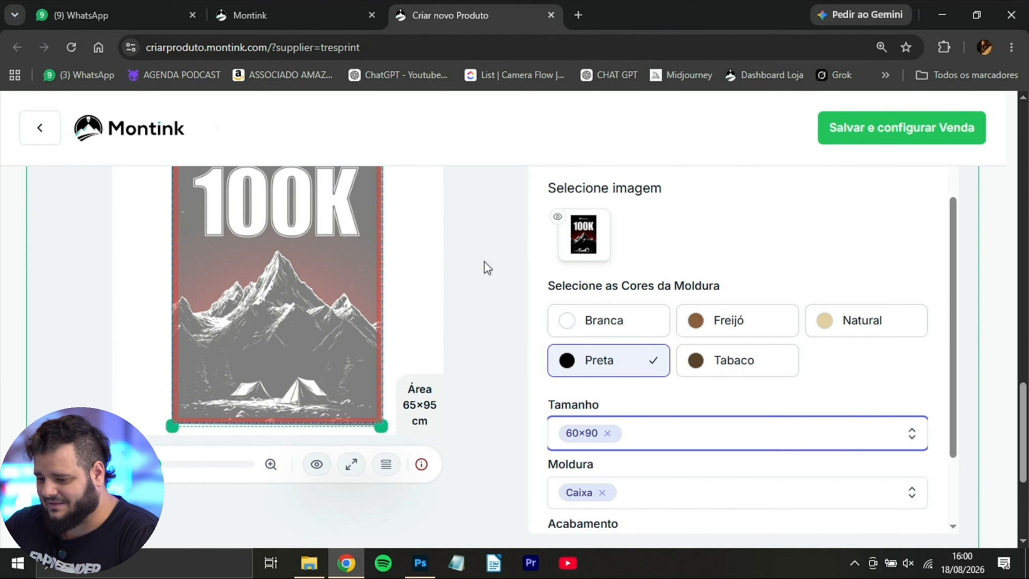
{"action": "scroll", "coordinate": [506, 292], "scroll_direction": "up", "scroll_amount": 2}
{"action": "left_click", "coordinate": [604, 390]}
{"action": "left_click", "coordinate": [599, 207]}
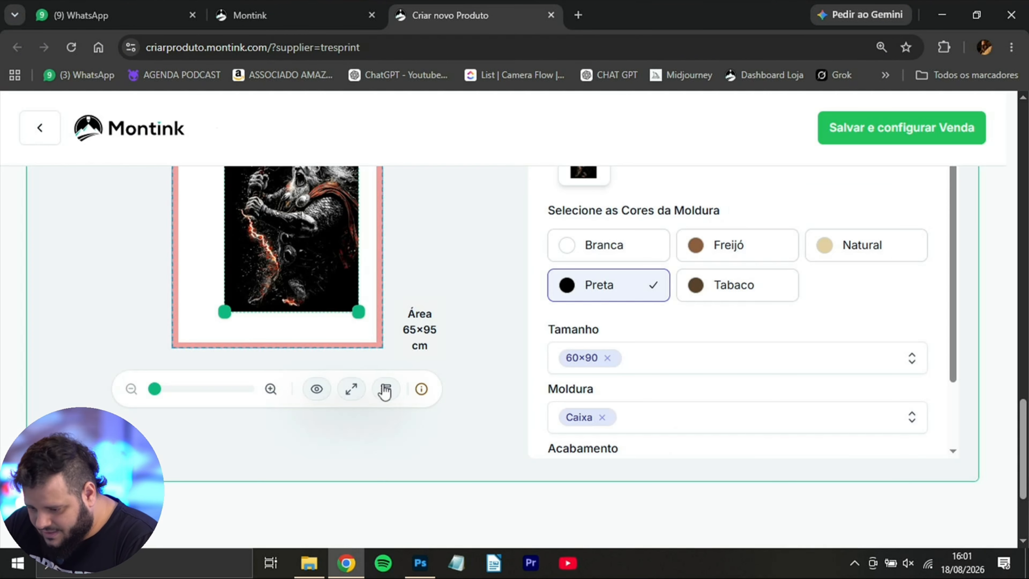
{"action": "left_click", "coordinate": [385, 391]}
{"action": "left_click", "coordinate": [356, 360]}
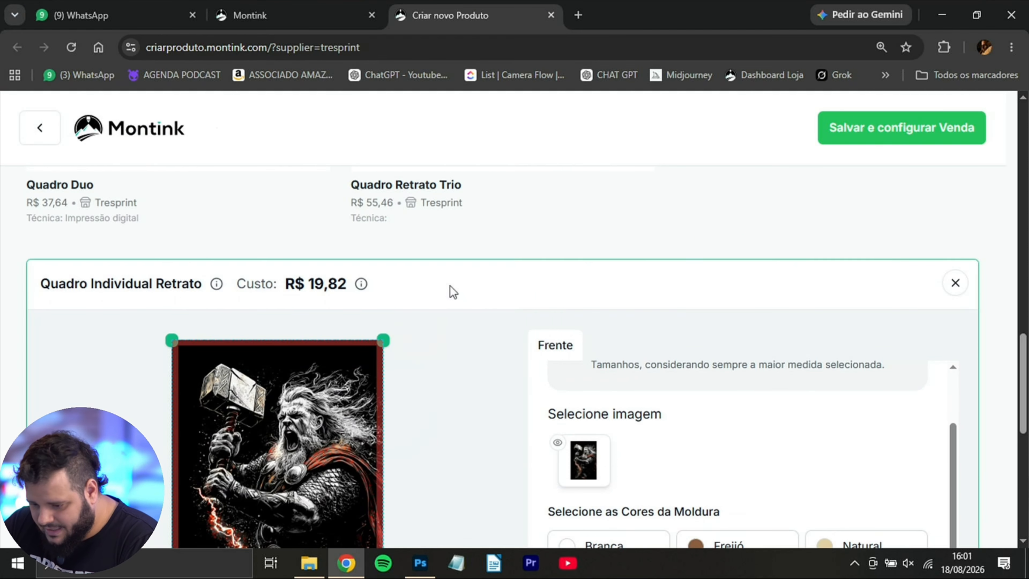
- Clear the Caixa frame type of the 60×90 product and select Caixa again
{"action": "scroll", "coordinate": [470, 329], "scroll_direction": "down", "scroll_amount": 2}
{"action": "scroll", "coordinate": [472, 329], "scroll_direction": "down", "scroll_amount": 1}
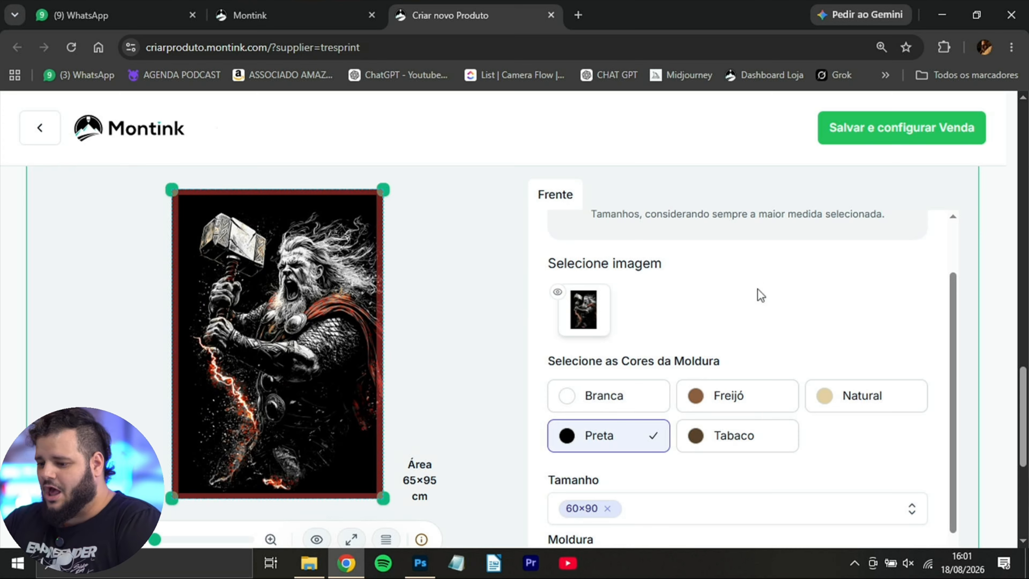
{"action": "scroll", "coordinate": [758, 294], "scroll_direction": "up", "scroll_amount": 2}
{"action": "scroll", "coordinate": [786, 299], "scroll_direction": "down", "scroll_amount": 4}
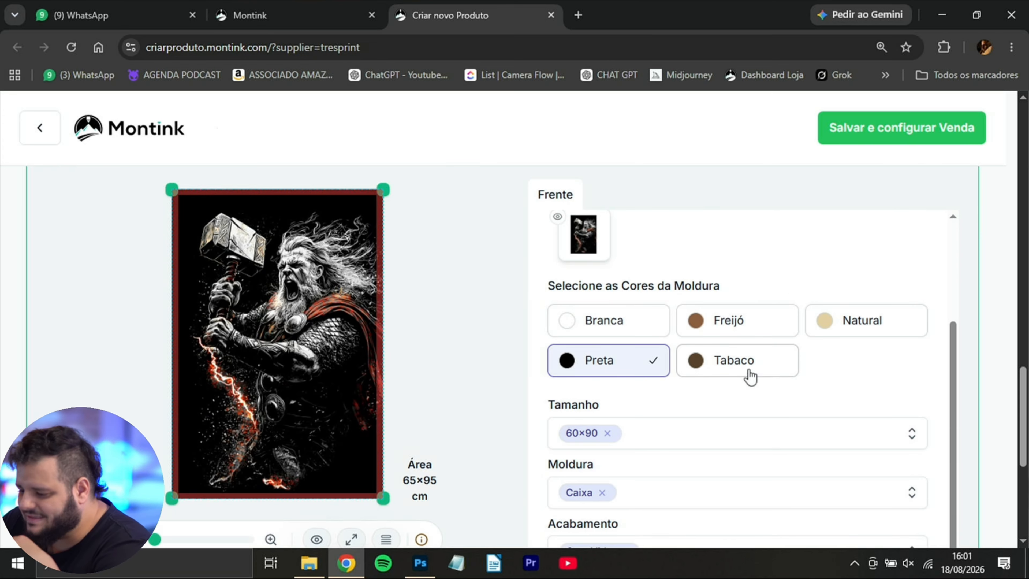
{"action": "scroll", "coordinate": [772, 409], "scroll_direction": "down", "scroll_amount": 3}
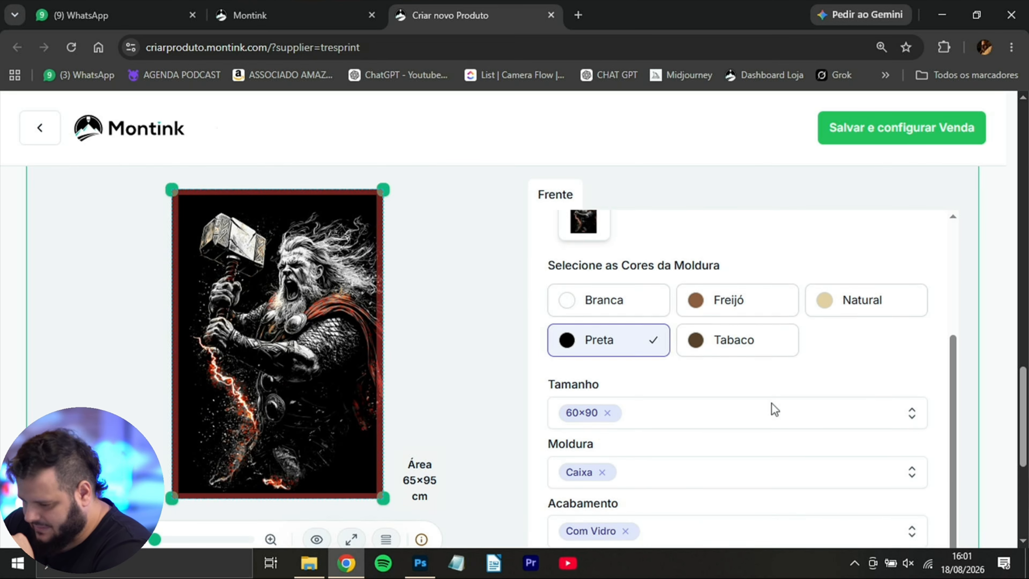
{"action": "left_click", "coordinate": [909, 398]}
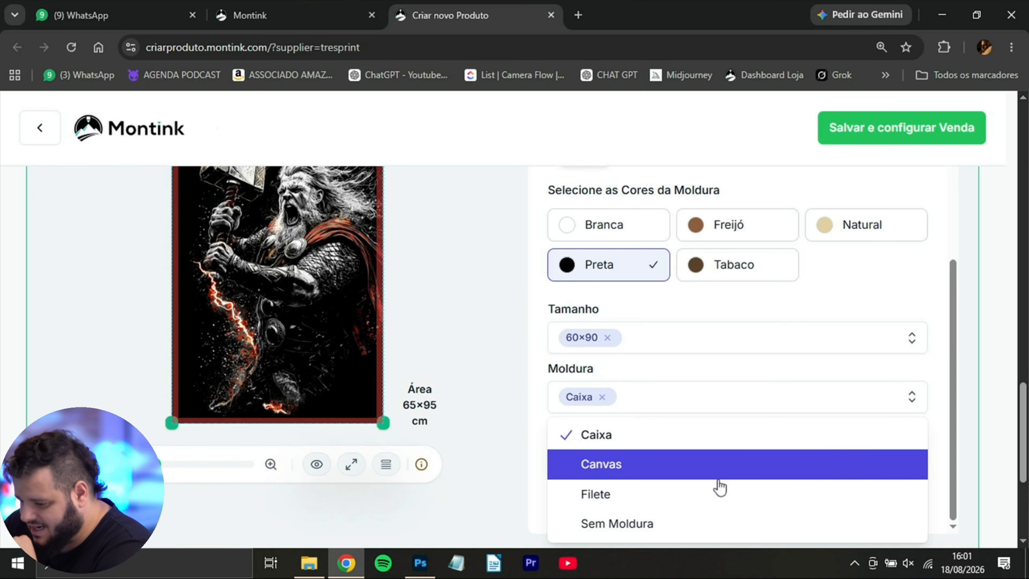
{"action": "left_click", "coordinate": [694, 440]}
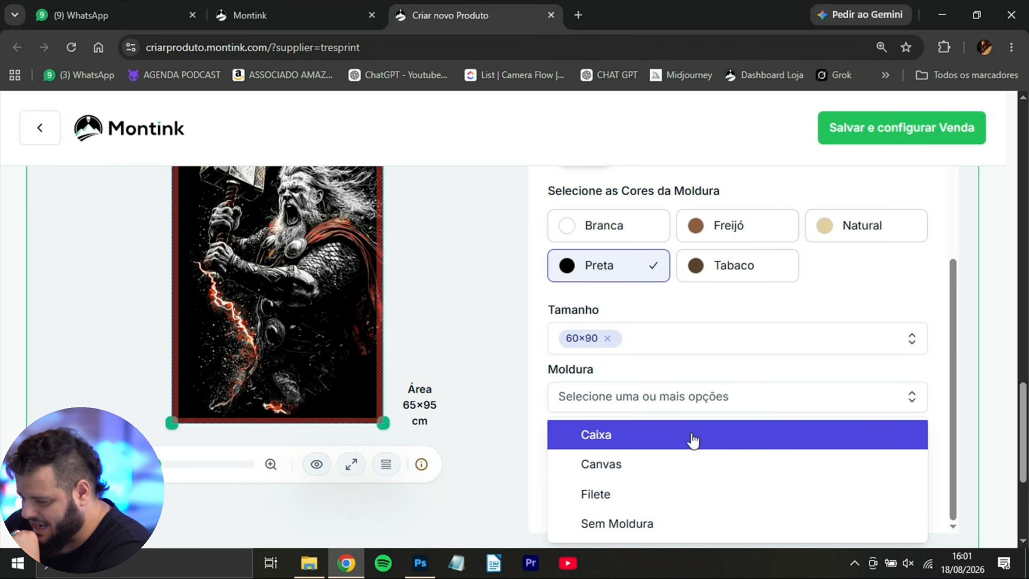
{"action": "left_click", "coordinate": [642, 437]}
- Select the Com Vidro and Sem Vidro finishes for the Caixa frame and finalize the portrait picture product
{"action": "left_click", "coordinate": [625, 305]}
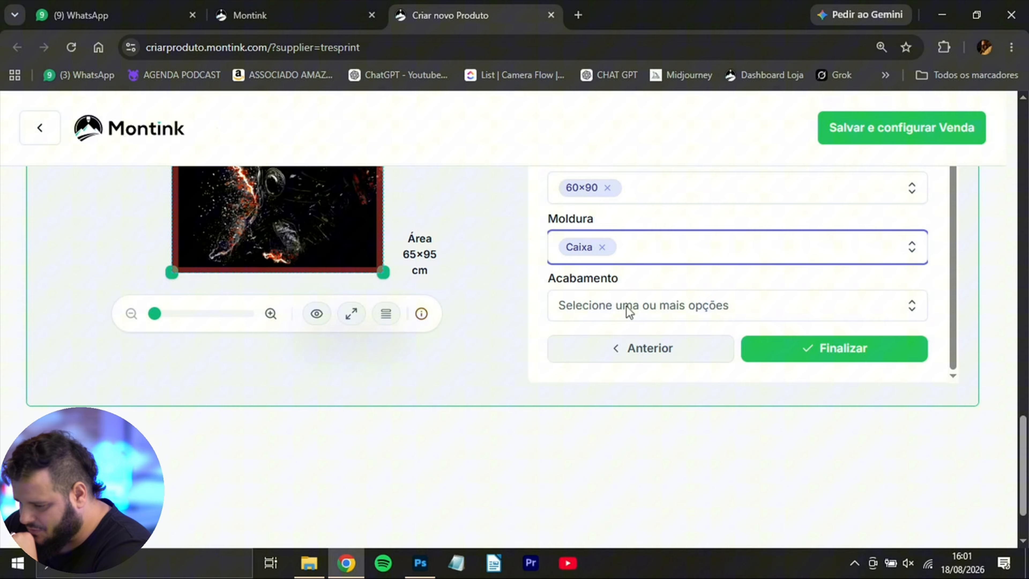
{"action": "left_click", "coordinate": [704, 306]}
{"action": "scroll", "coordinate": [652, 304], "scroll_direction": "down", "scroll_amount": 1}
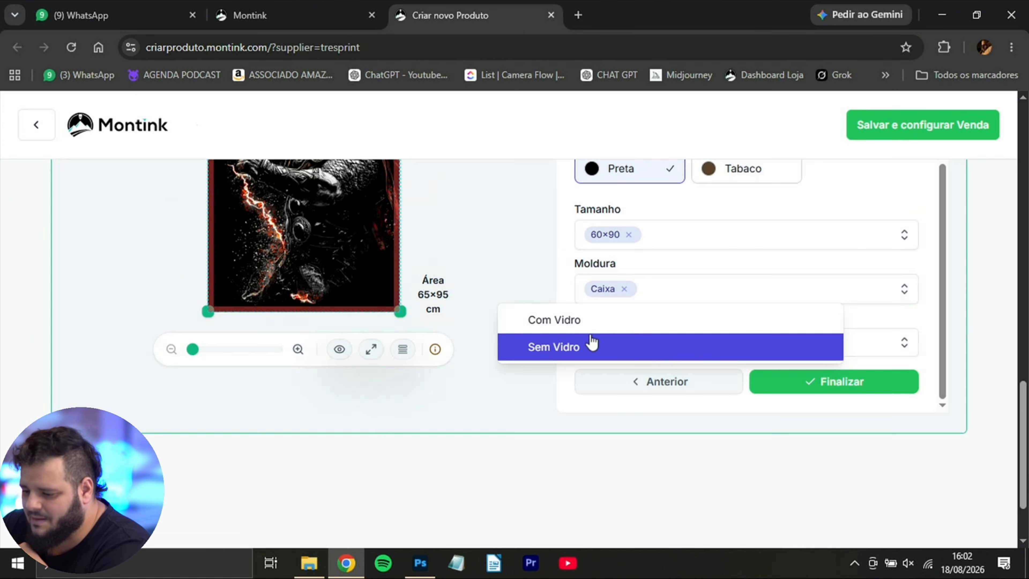
{"action": "left_click", "coordinate": [582, 349]}
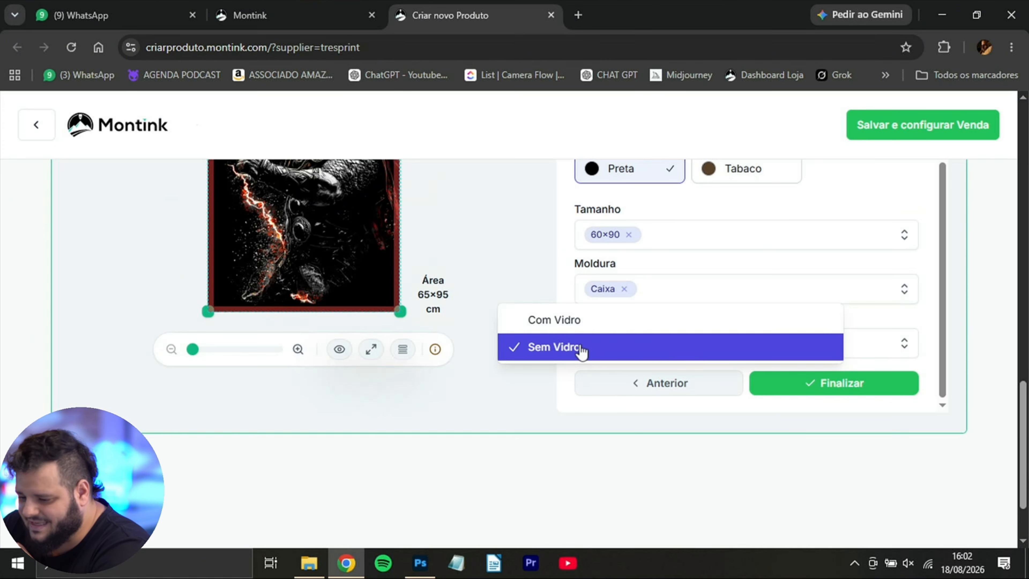
{"action": "left_click", "coordinate": [886, 385]}
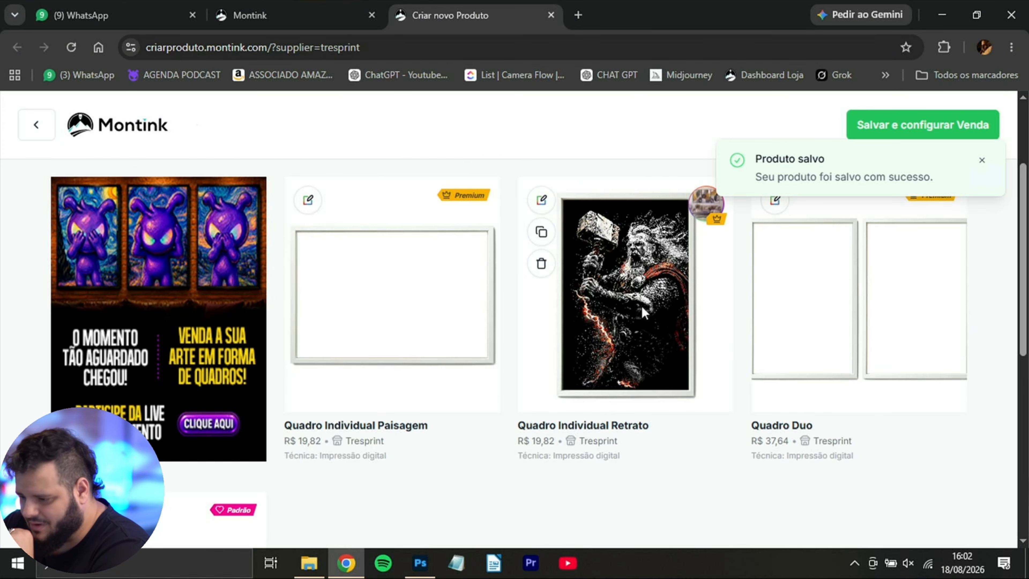
- Save the product, continue to the sale configuration and name the product "Quadro THOR - 60x90cm"
{"action": "key", "text": "ctrl+0"}
{"action": "left_click", "coordinate": [925, 128]}
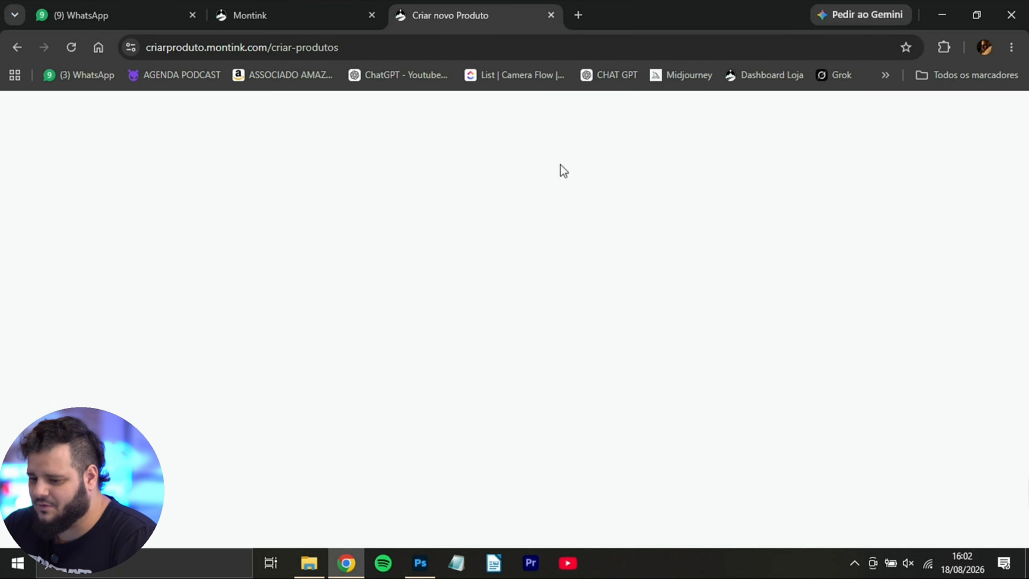
{"action": "left_click", "coordinate": [293, 278]}
{"action": "type", "text": "Quadro 60x90 Thor"}
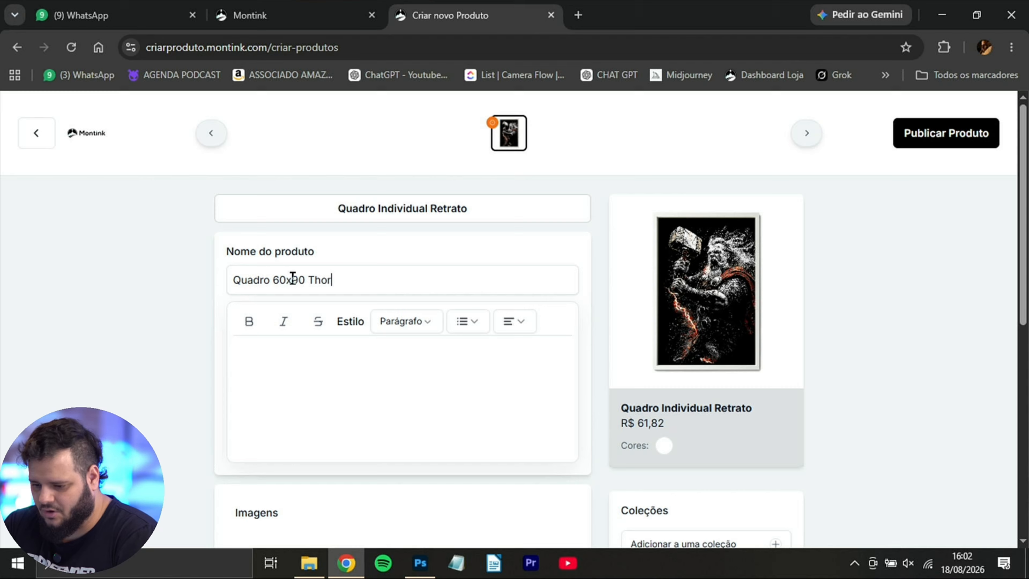
{"action": "left_click", "coordinate": [275, 280], "text": "shift"}
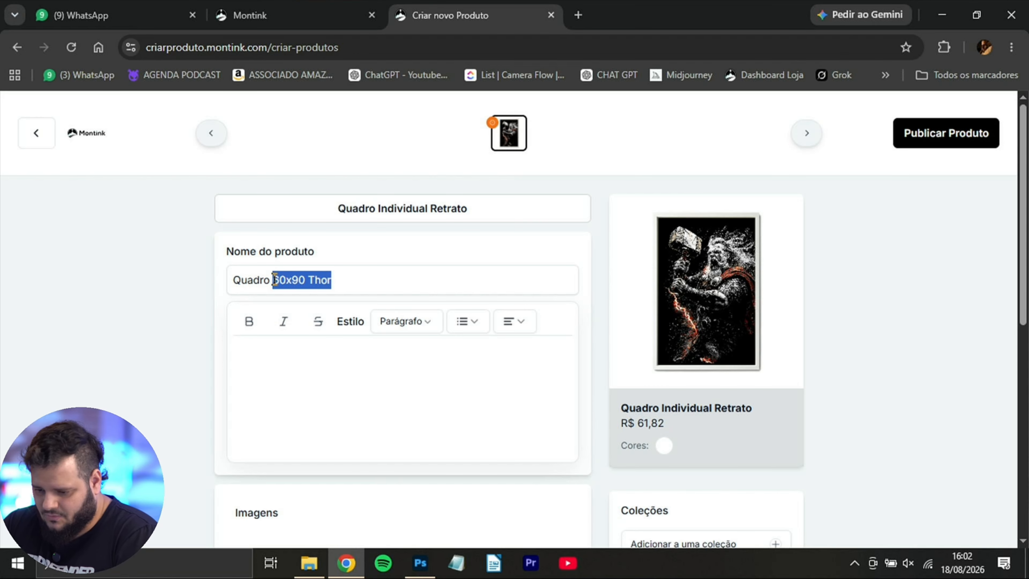
{"action": "type", "text": "THOR -"}
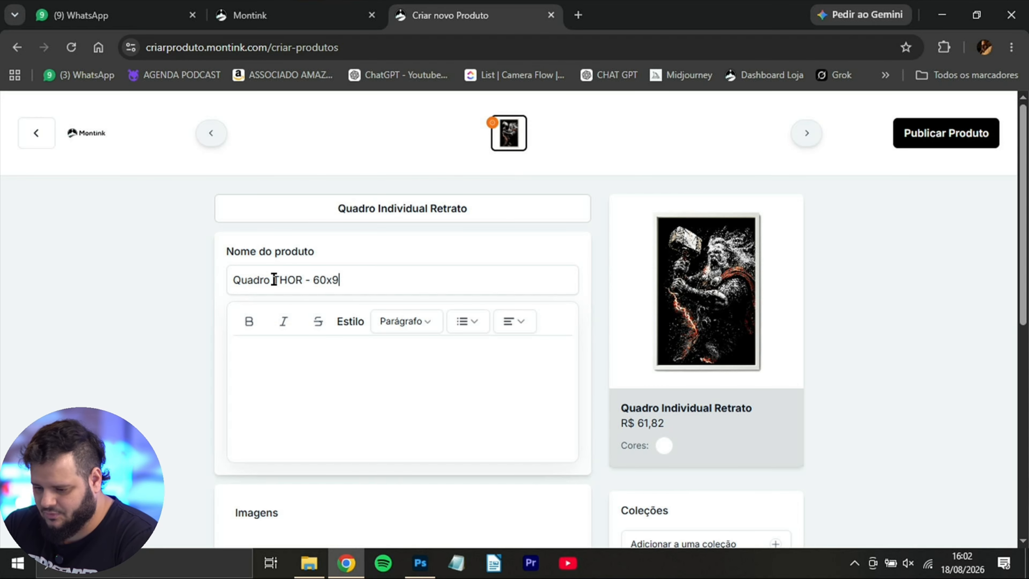
- Generate the mockups for the Thor product, review them and keep the full set selected
{"action": "scroll", "coordinate": [588, 269], "scroll_direction": "down", "scroll_amount": 2}
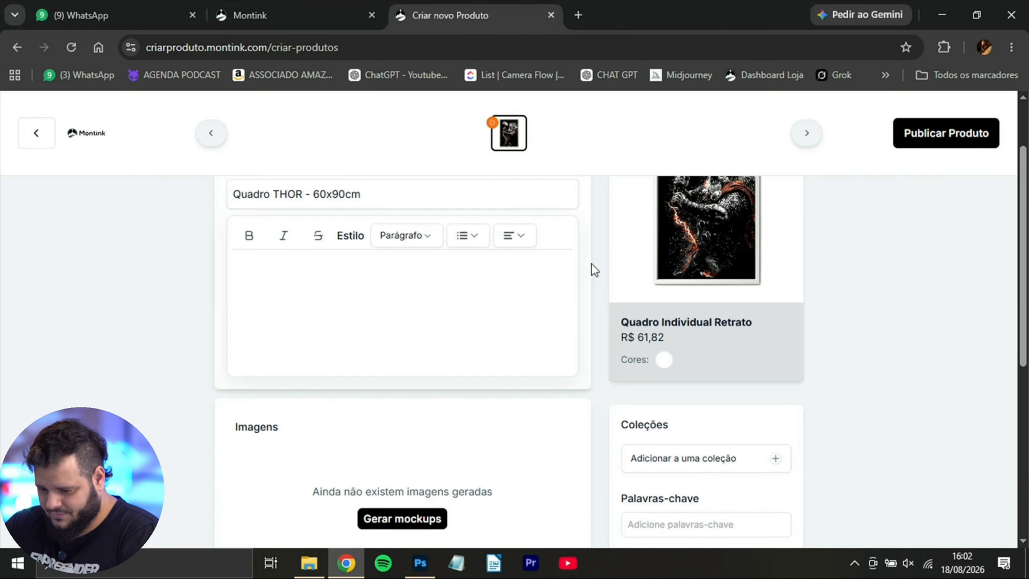
{"action": "scroll", "coordinate": [478, 363], "scroll_direction": "down", "scroll_amount": 5}
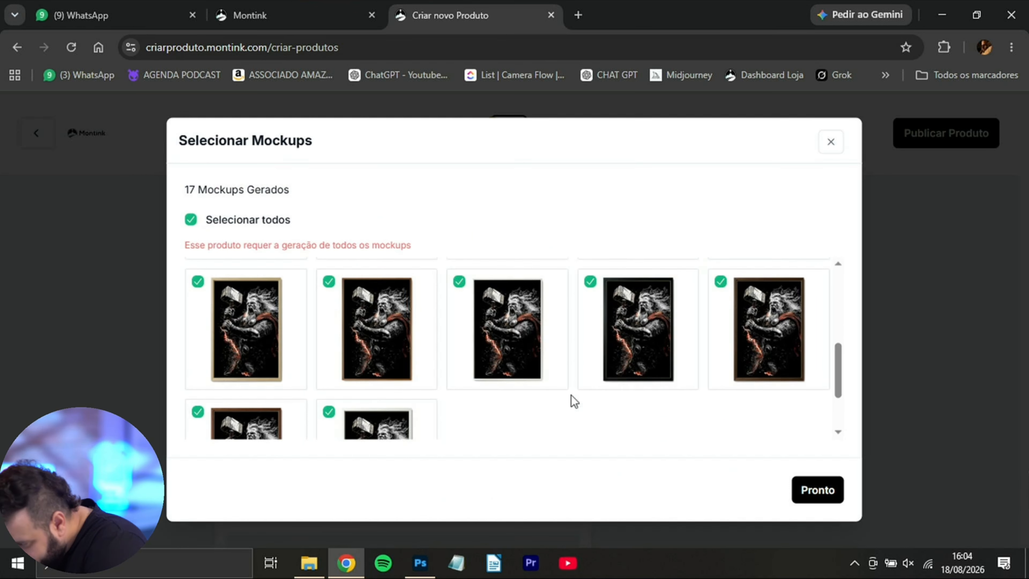
{"action": "scroll", "coordinate": [569, 405], "scroll_direction": "down", "scroll_amount": 3}
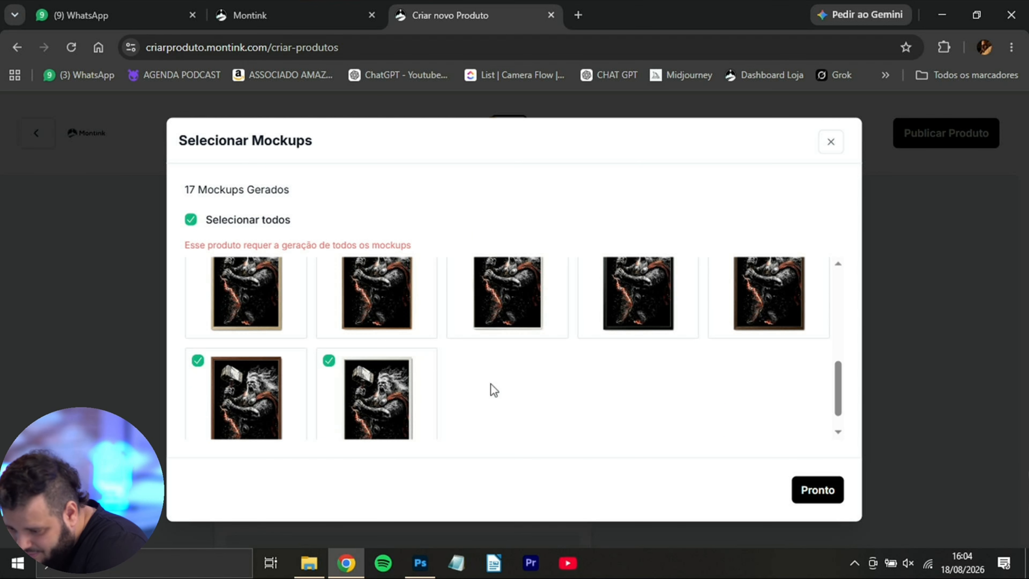
{"action": "key", "text": "Escape"}
- Set the profit margin to R$ 0,00 for both 60×90 Caixa Preta variants, Com Vidro and Sem Vidro
{"action": "scroll", "coordinate": [421, 237], "scroll_direction": "down", "scroll_amount": 10}
{"action": "double_click", "coordinate": [399, 403]}
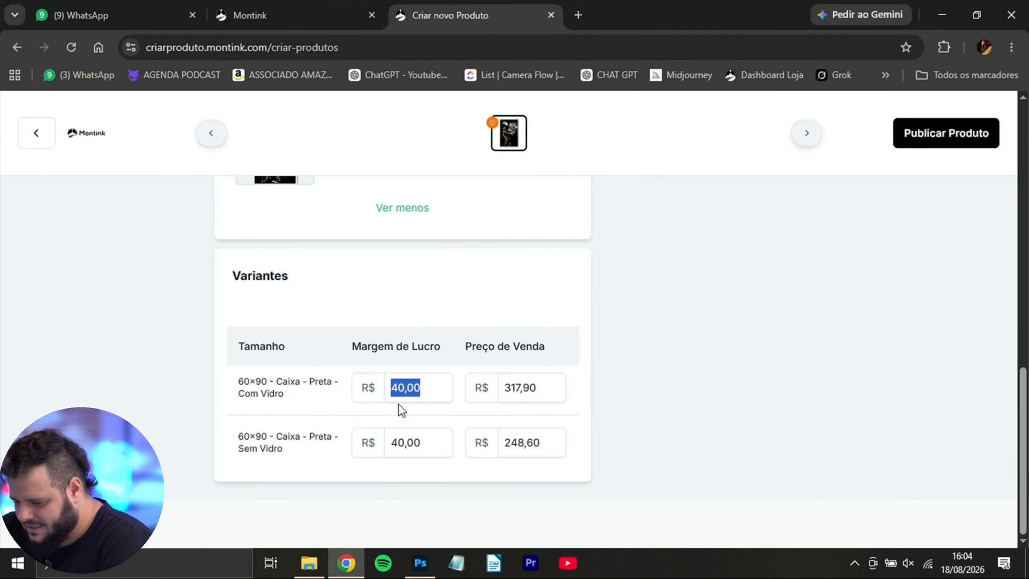
{"action": "type", "text": "0"}
{"action": "double_click", "coordinate": [401, 439]}
{"action": "type", "text": "0"}
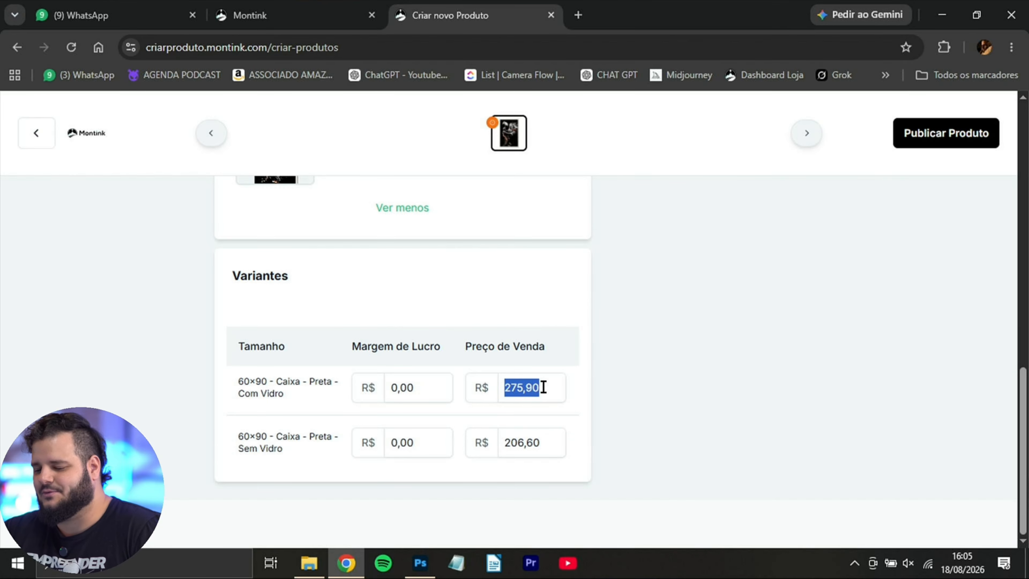
- Open the Calculator and work out 40% of 275,9 for the Com Vidro variant's margin
{"action": "left_click_drag", "start_coordinate": [504, 442], "coordinate": [529, 442]}
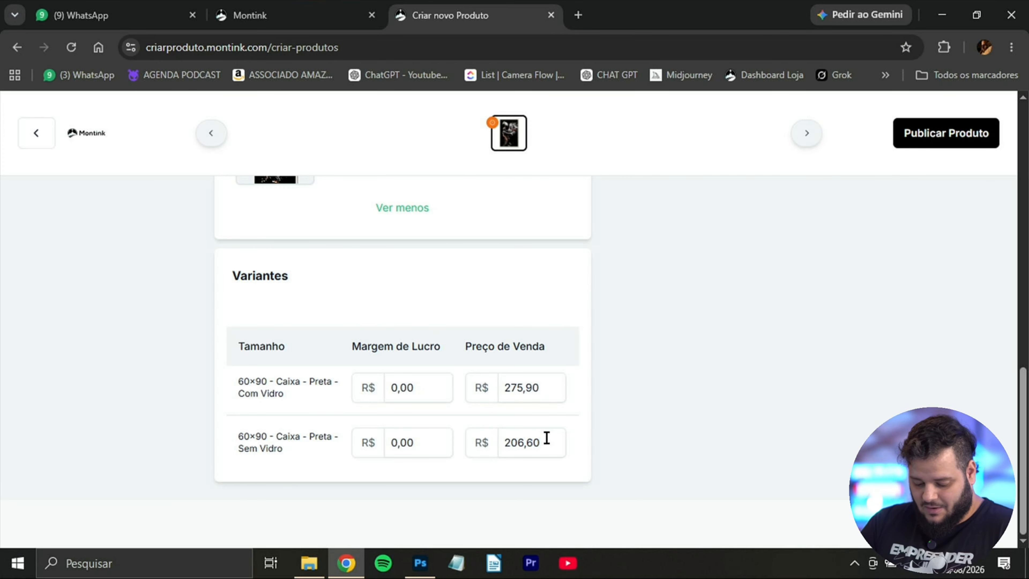
{"action": "left_click", "coordinate": [170, 555]}
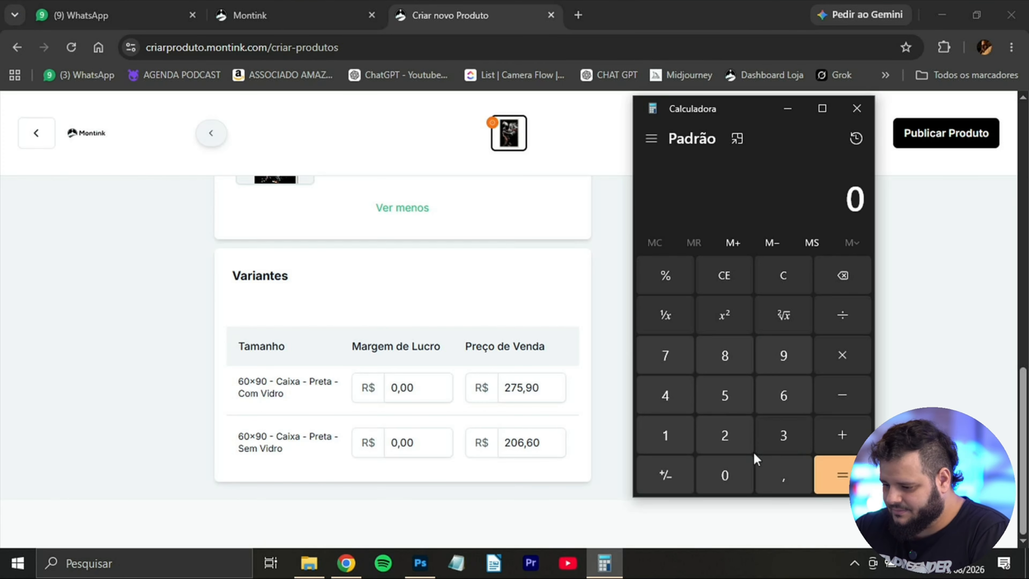
{"action": "left_click", "coordinate": [725, 435]}
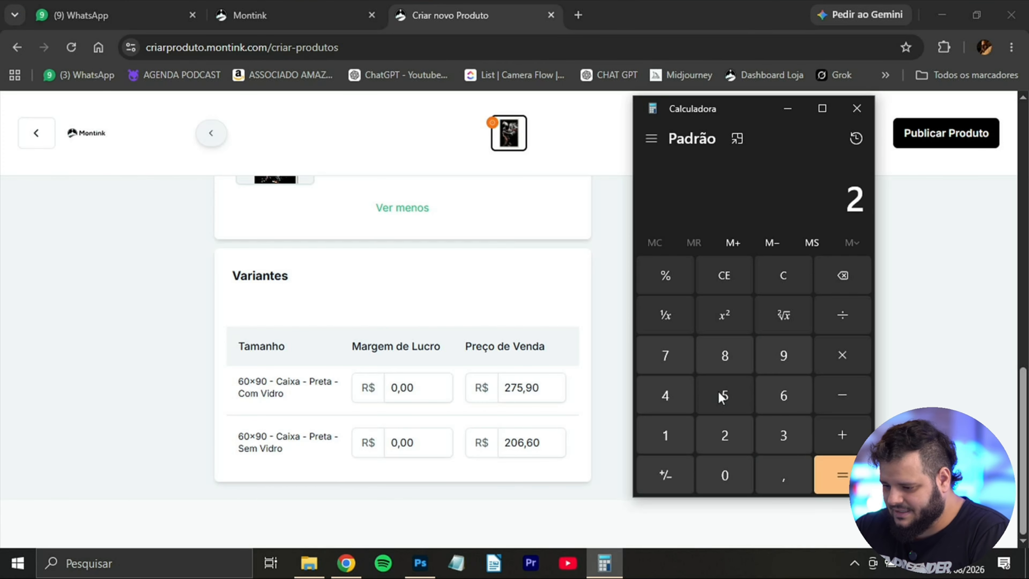
{"action": "left_click", "coordinate": [677, 359]}
{"action": "left_click", "coordinate": [743, 399]}
{"action": "key", "text": "comma"}
{"action": "left_click", "coordinate": [772, 352]}
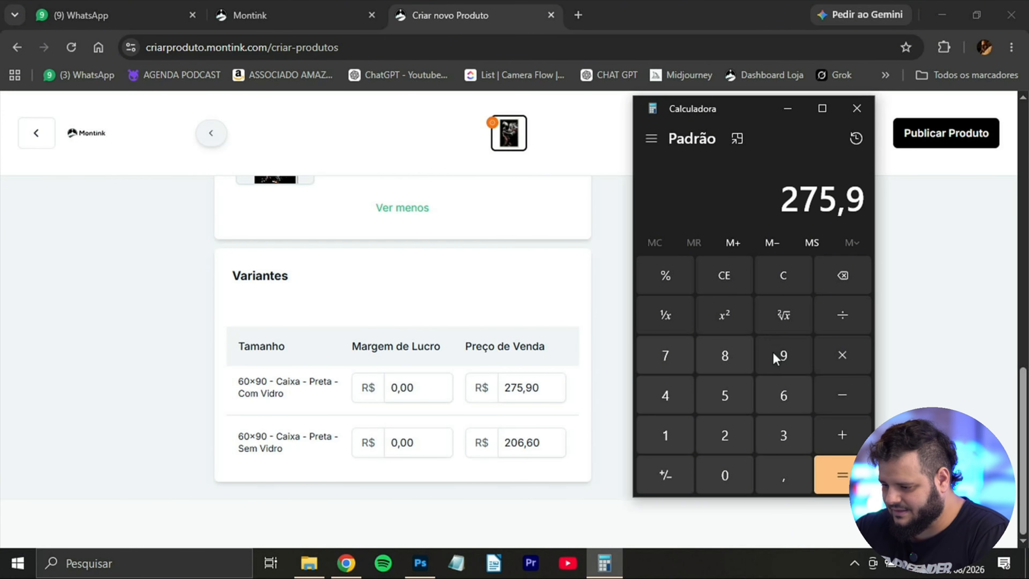
{"action": "key", "text": "asterisk"}
{"action": "left_click", "coordinate": [680, 396]}
{"action": "key", "text": "0"}
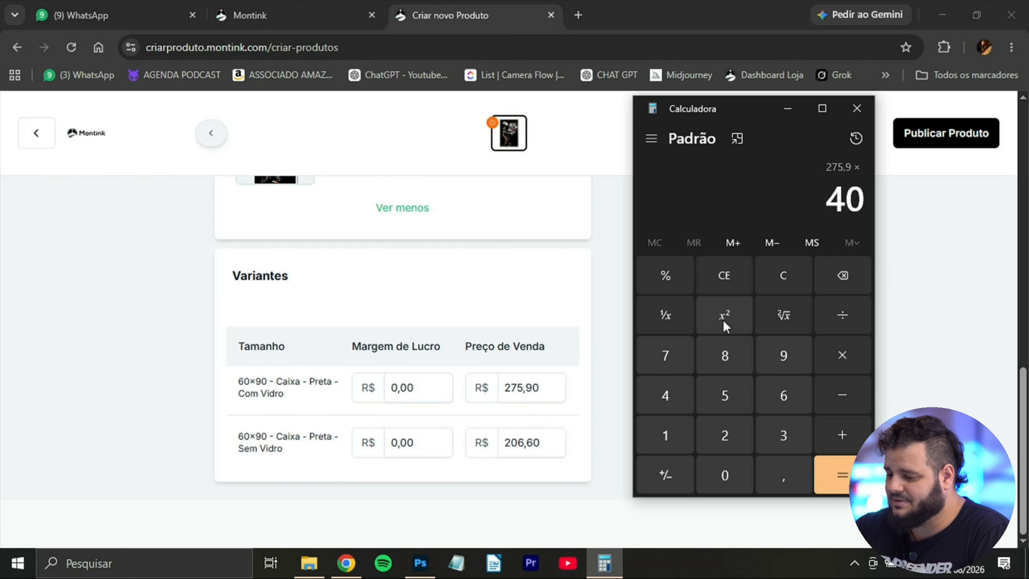
{"action": "key", "text": "percent"}
{"action": "key", "text": "Return"}
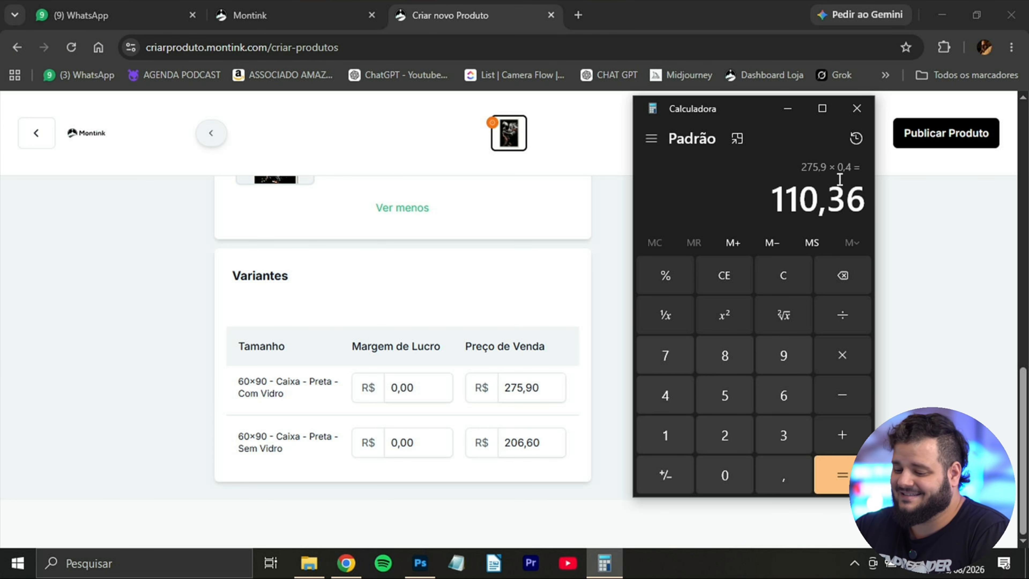
- Enter a R$ 110,00 profit margin for the Com Vidro variant, and set its sale price to R$ 399,90
{"action": "left_click", "coordinate": [430, 388]}
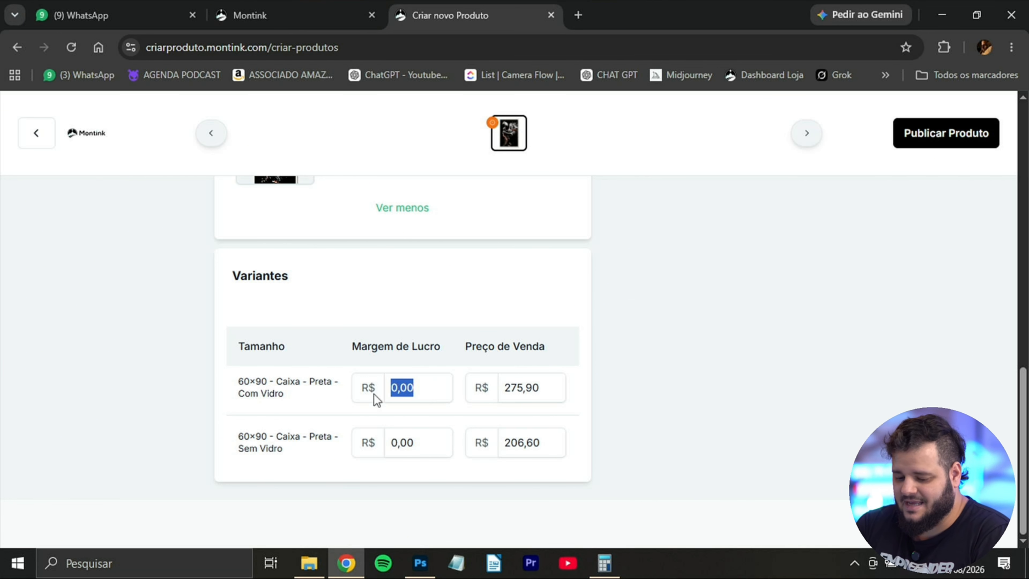
{"action": "type", "text": "11000"}
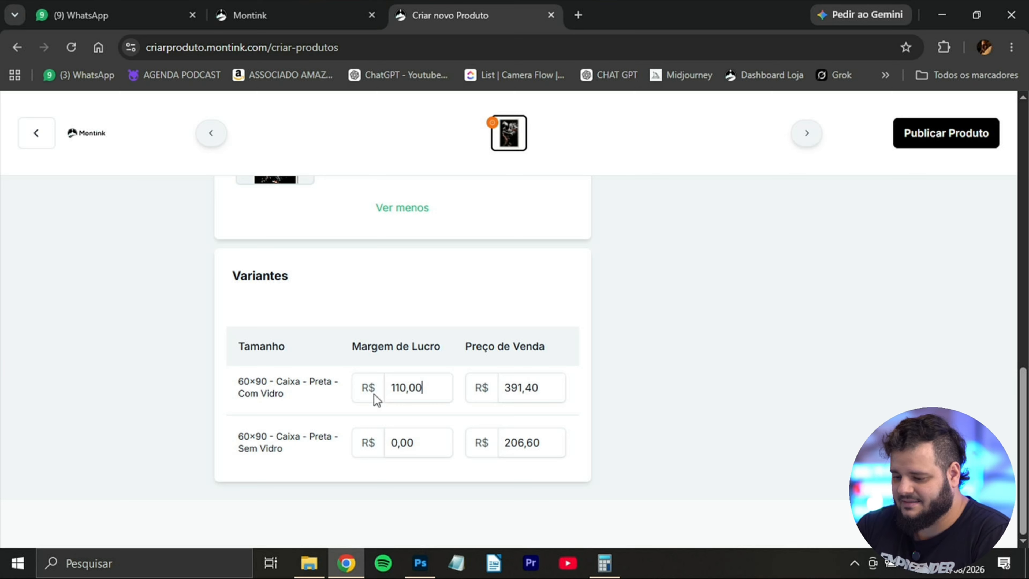
{"action": "left_click_drag", "start_coordinate": [554, 394], "coordinate": [488, 390]}
{"action": "type", "text": "39990"}
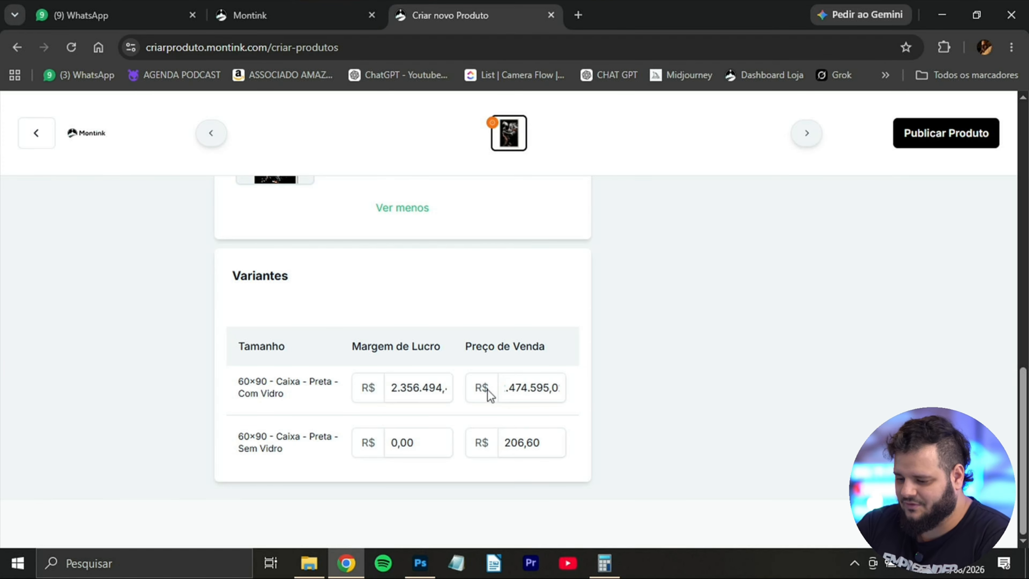
{"action": "key", "text": "BackSpace"}
{"action": "key", "text": "BackSpace"}
{"action": "key", "text": "BackSpace"}
{"action": "key", "text": "BackSpace"}
{"action": "key", "text": "BackSpace"}
{"action": "key", "text": "BackSpace"}
{"action": "key", "text": "BackSpace"}
{"action": "key", "text": "BackSpace"}
{"action": "key", "text": "BackSpace"}
{"action": "type", "text": "39990"}
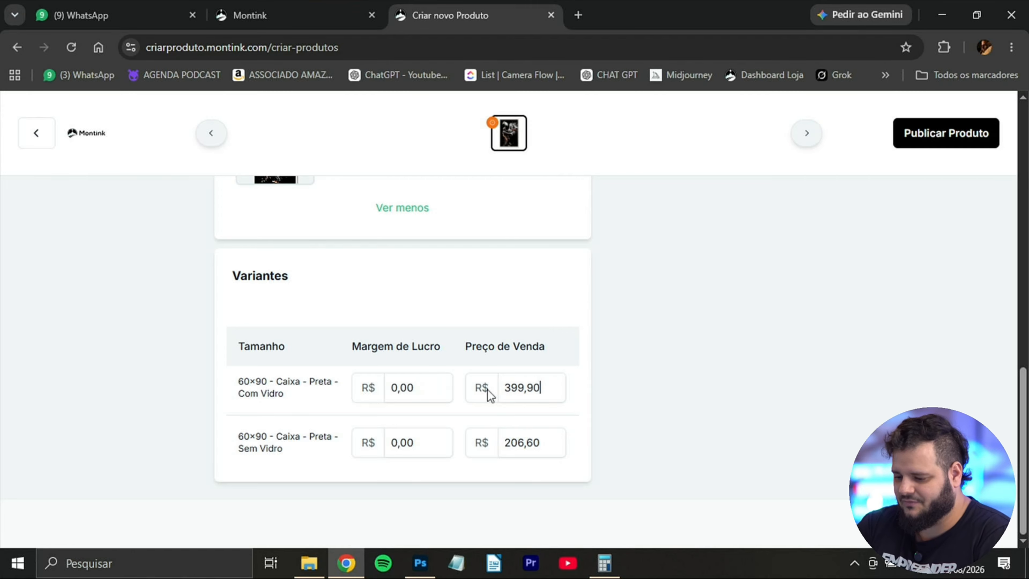
- Switch to the Calculator and work out 40% of 206,6 for the Sem Vidro variant's margin
{"action": "left_click", "coordinate": [605, 563]}
{"action": "left_click", "coordinate": [772, 278]}
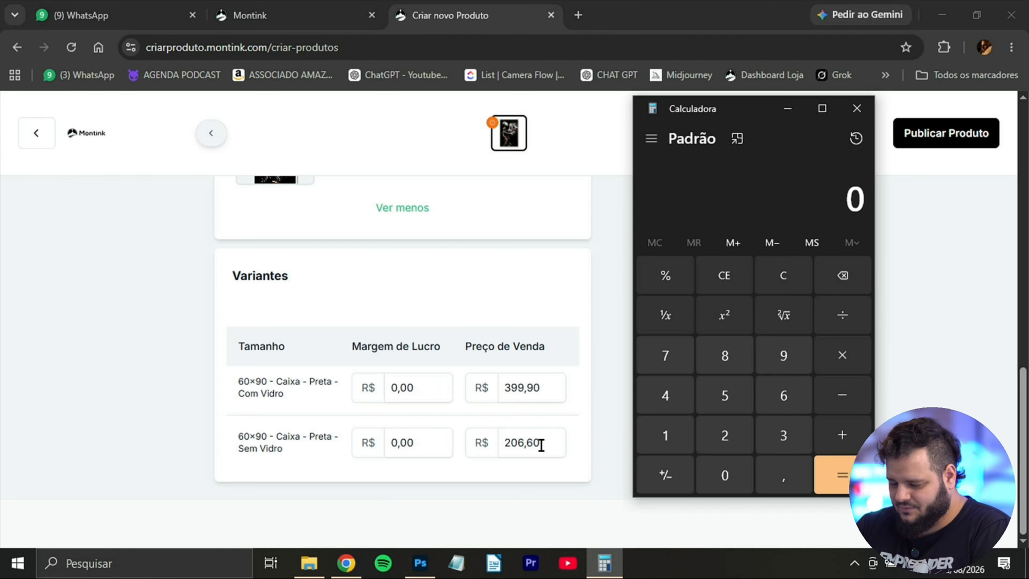
{"action": "left_click", "coordinate": [725, 435]}
{"action": "left_click", "coordinate": [725, 475]}
{"action": "left_click", "coordinate": [779, 395]}
{"action": "left_click", "coordinate": [785, 473]}
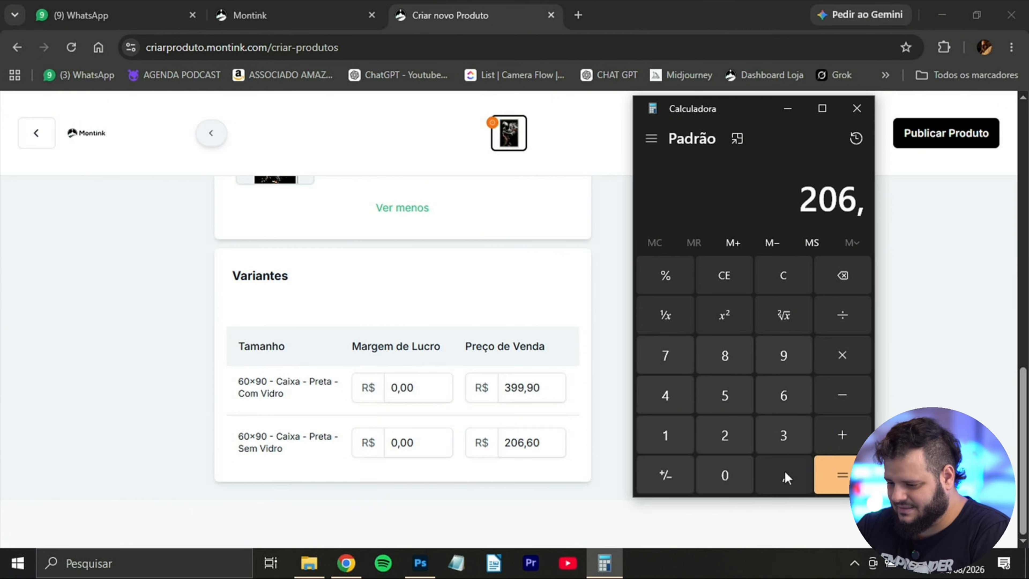
{"action": "left_click", "coordinate": [782, 400]}
{"action": "left_click", "coordinate": [842, 355]}
{"action": "left_click", "coordinate": [673, 401]}
{"action": "left_click", "coordinate": [736, 478]}
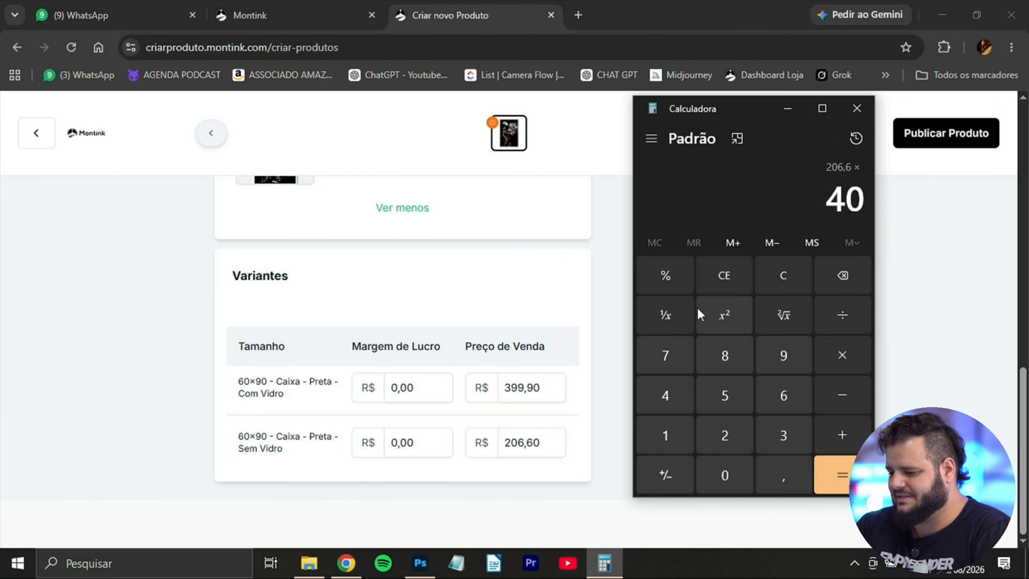
{"action": "left_click", "coordinate": [673, 279]}
{"action": "left_click", "coordinate": [842, 475]}
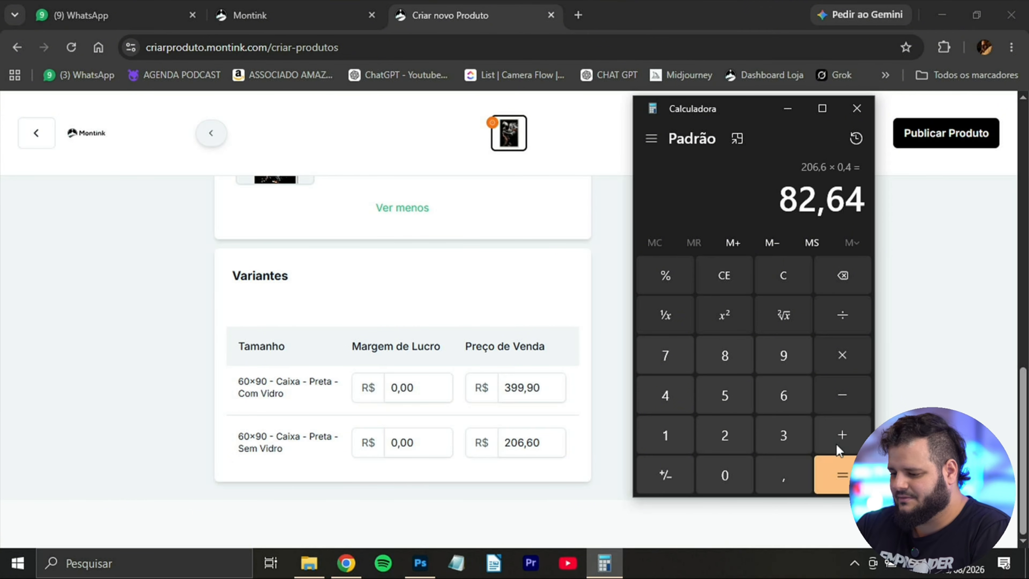
- Add 82 and 206 in the Calculator and set the Sem Vidro variant's sale price to R$ 299,90
{"action": "left_click", "coordinate": [725, 436]}
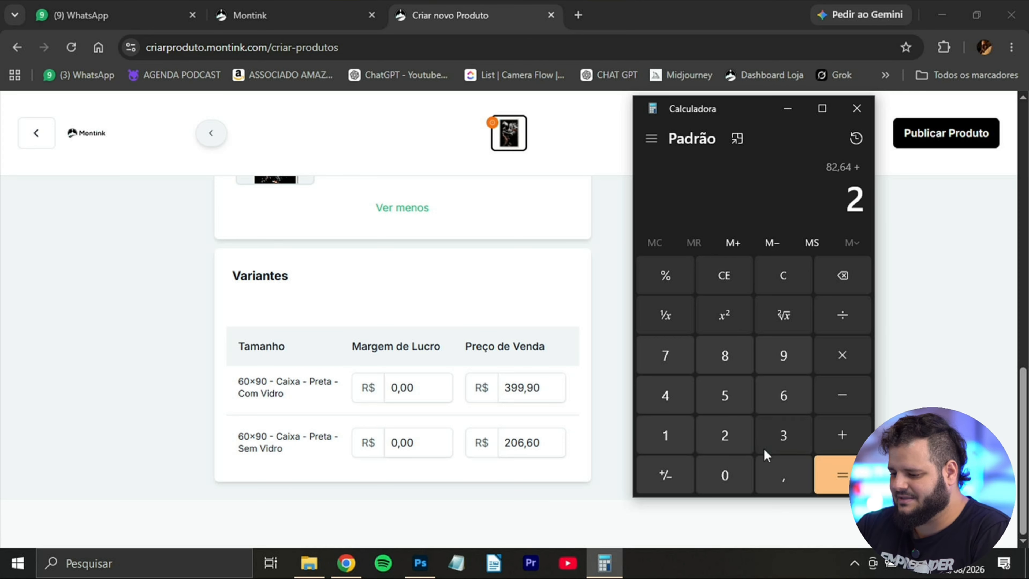
{"action": "left_click", "coordinate": [725, 475]}
{"action": "left_click", "coordinate": [784, 395]}
{"action": "left_click", "coordinate": [834, 474]}
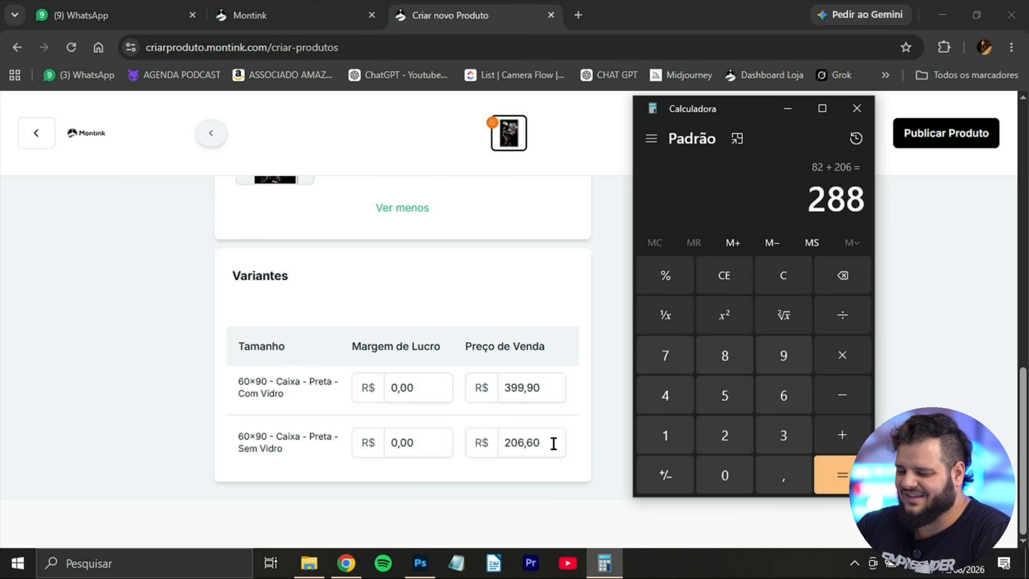
{"action": "left_click_drag", "start_coordinate": [553, 441], "coordinate": [501, 446]}
{"action": "type", "text": "299,90"}
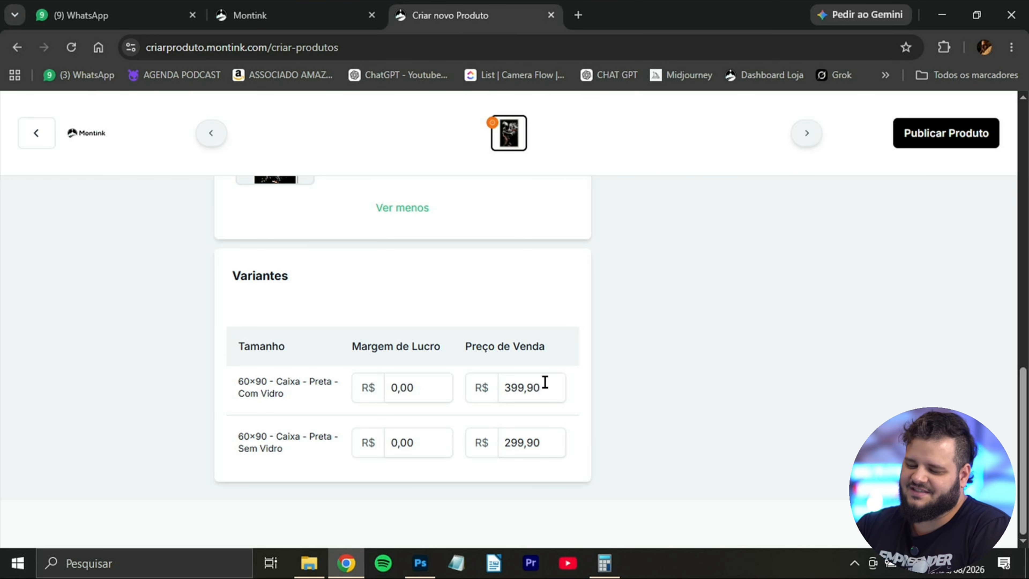
- Add the Thor product to the Deuses collection
{"action": "scroll", "coordinate": [648, 391], "scroll_direction": "up", "scroll_amount": 15}
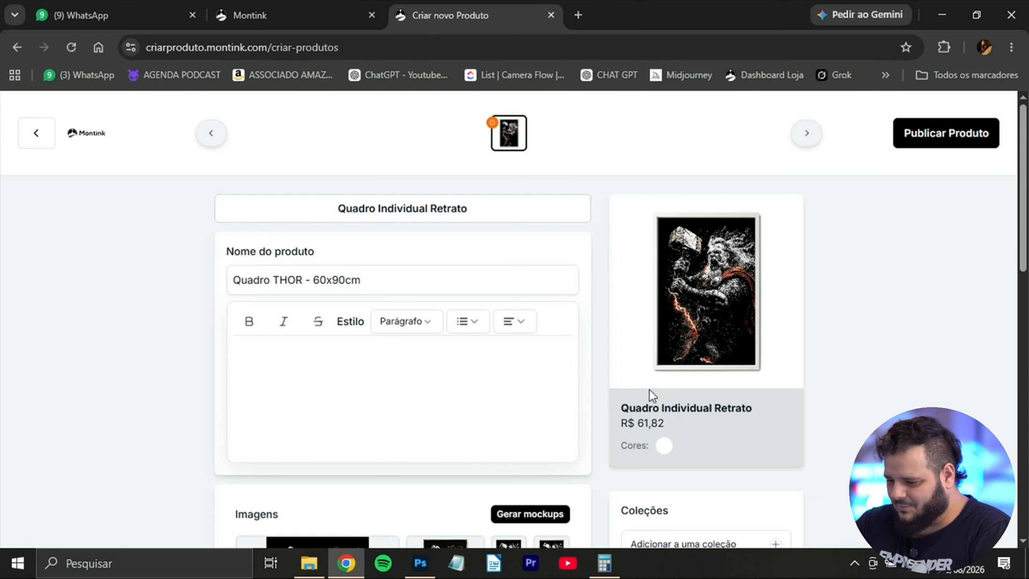
{"action": "scroll", "coordinate": [644, 383], "scroll_direction": "down", "scroll_amount": 8}
{"action": "scroll", "coordinate": [639, 377], "scroll_direction": "down", "scroll_amount": 6}
{"action": "scroll", "coordinate": [636, 375], "scroll_direction": "up", "scroll_amount": 10}
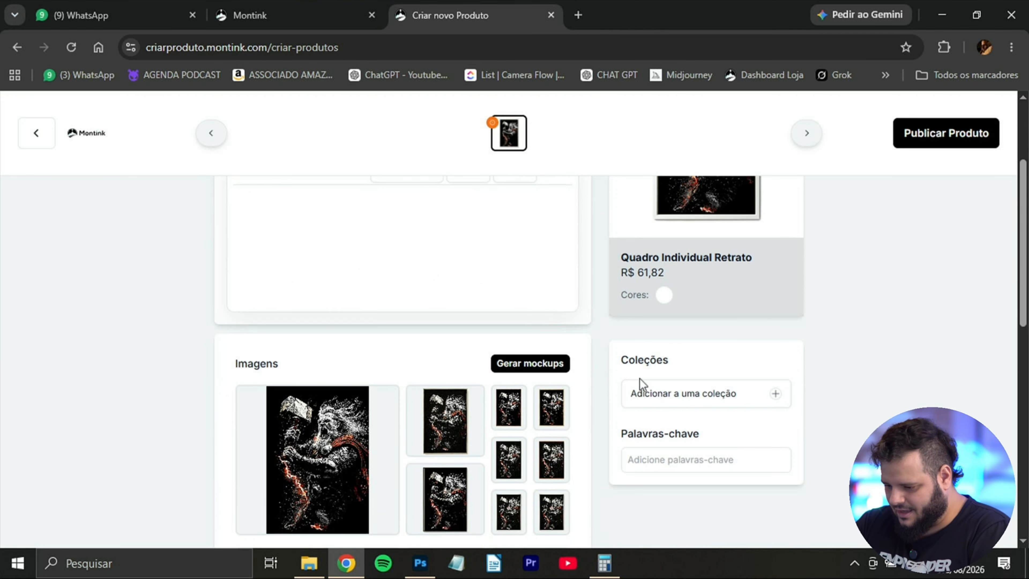
{"action": "left_click", "coordinate": [778, 394]}
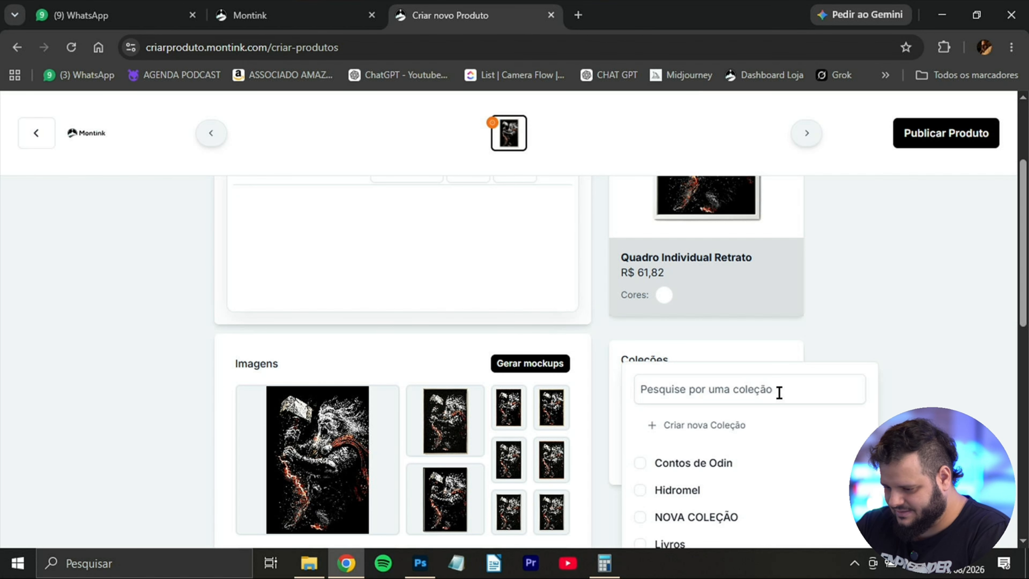
{"action": "scroll", "coordinate": [767, 421], "scroll_direction": "down", "scroll_amount": 2}
{"action": "scroll", "coordinate": [718, 397], "scroll_direction": "down", "scroll_amount": 4}
{"action": "left_click", "coordinate": [772, 453]}
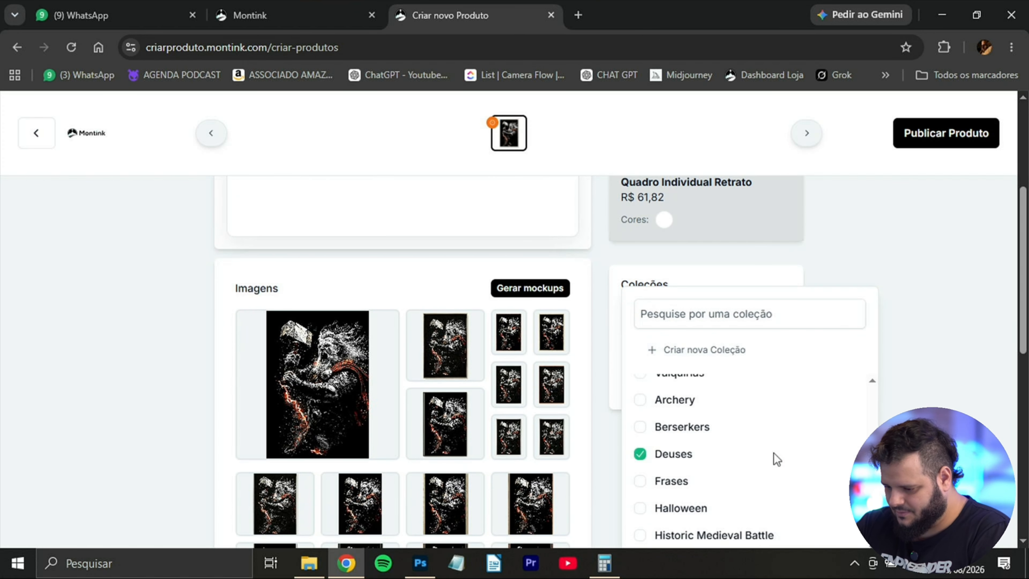
{"action": "scroll", "coordinate": [774, 454], "scroll_direction": "down", "scroll_amount": 5}
{"action": "left_click", "coordinate": [772, 349]}
- Add the keywords quadro, thor, viking and deus, and publish the product
{"action": "left_click", "coordinate": [668, 315]}
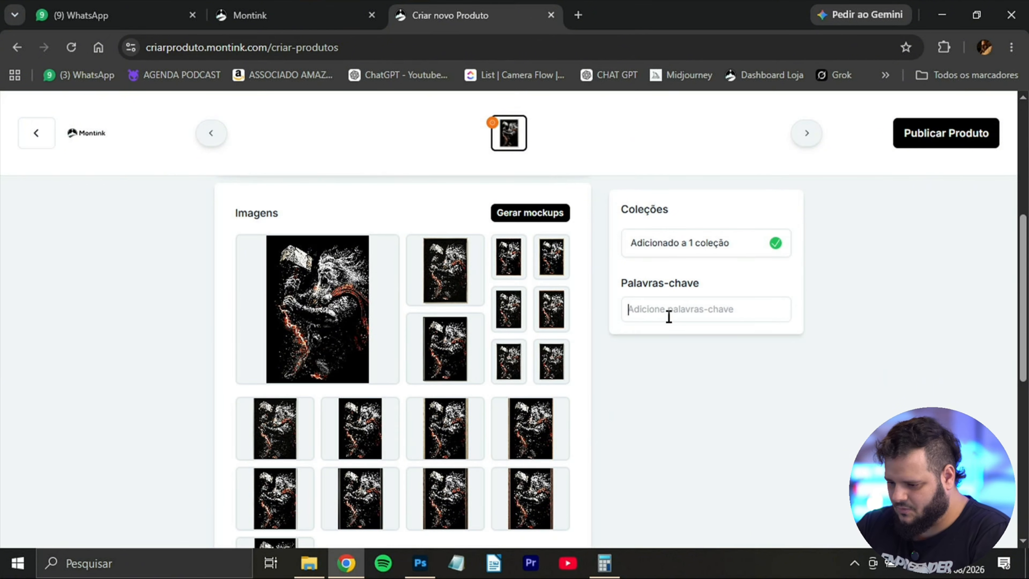
{"action": "type", "text": "quadro"}
{"action": "key", "text": "Return"}
{"action": "type", "text": "thor"}
{"action": "key", "text": "Return"}
{"action": "type", "text": "viking"}
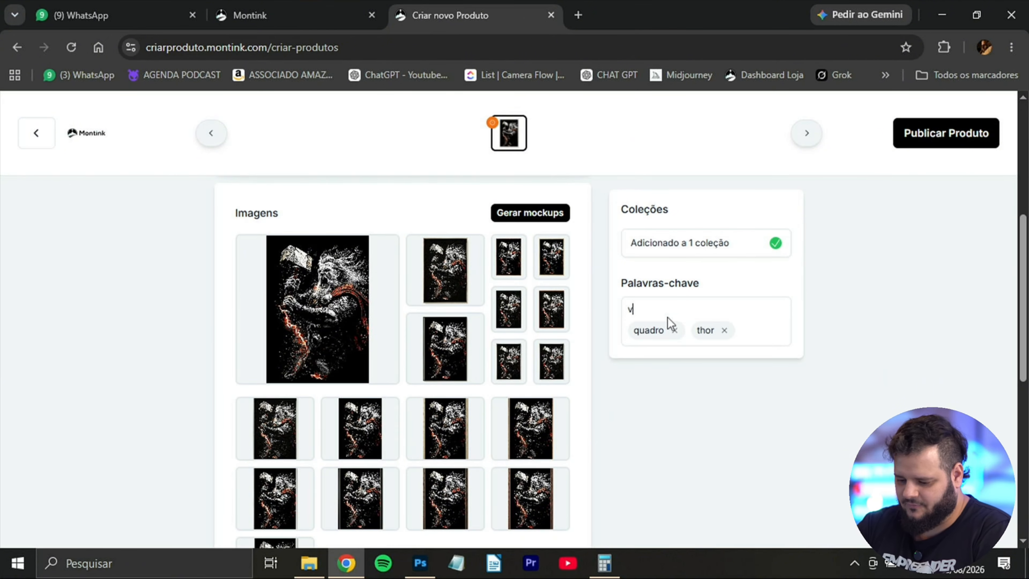
{"action": "key", "text": "Return"}
{"action": "type", "text": "deus"}
{"action": "key", "text": "Return"}
{"action": "scroll", "coordinate": [890, 153], "scroll_direction": "up", "scroll_amount": 8}
{"action": "left_click", "coordinate": [922, 135]}
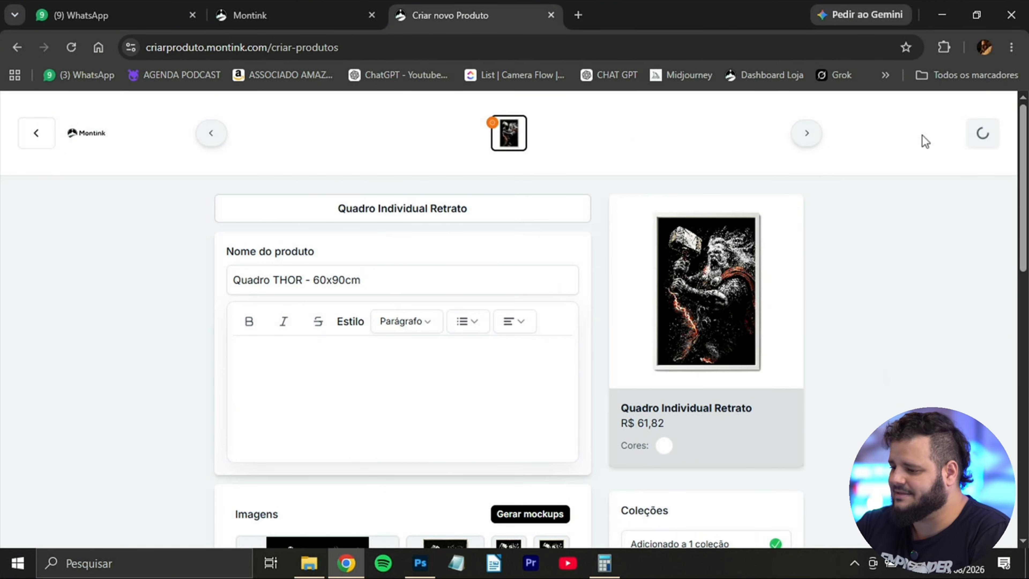
- Look through the product images and move the black-framed Thor mockup to the first position as the main image
{"action": "scroll", "coordinate": [581, 328], "scroll_direction": "down", "scroll_amount": 5}
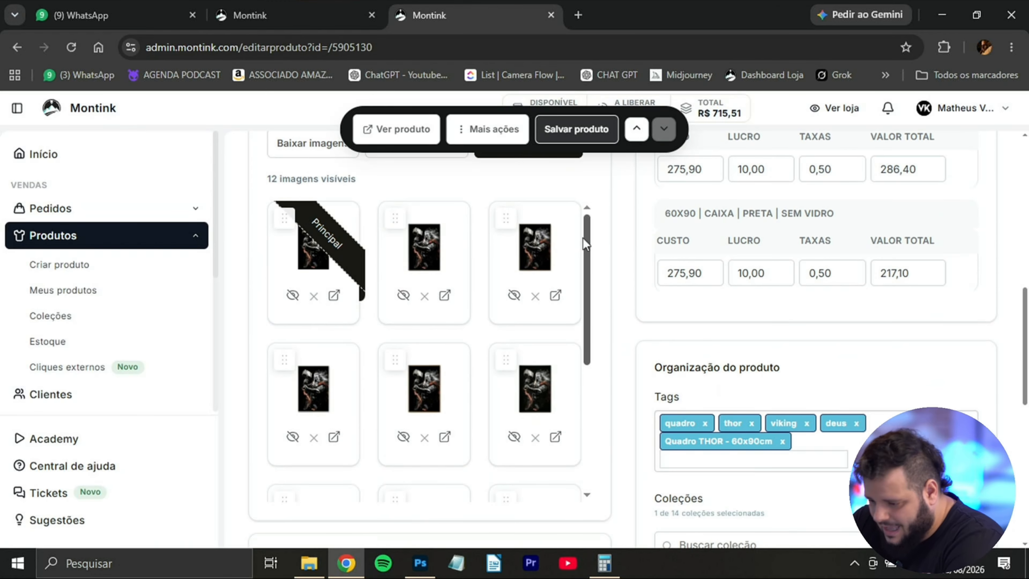
{"action": "left_click_drag", "start_coordinate": [590, 255], "coordinate": [602, 349]}
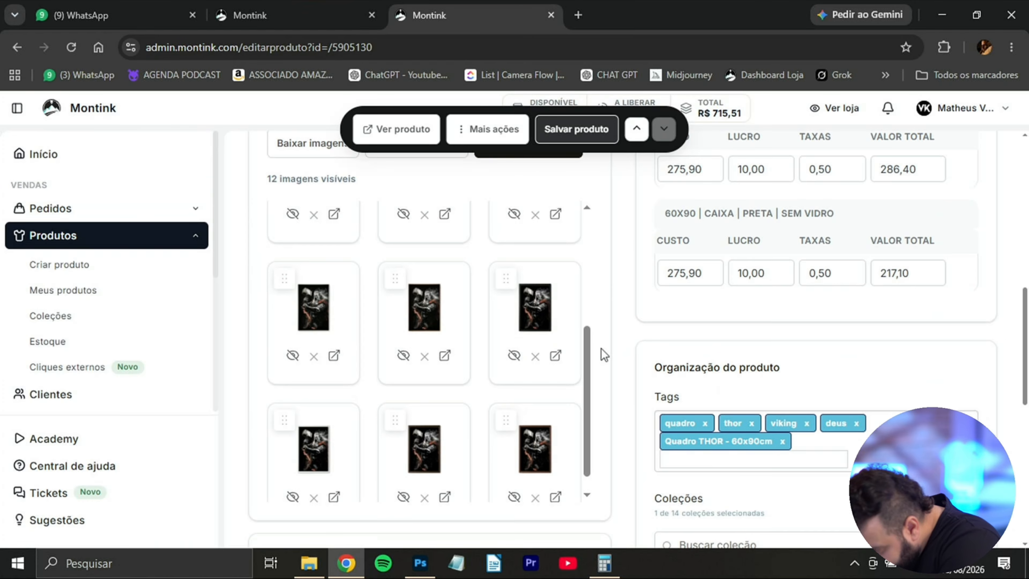
{"action": "scroll", "coordinate": [567, 340], "scroll_direction": "down", "scroll_amount": 1}
{"action": "scroll", "coordinate": [538, 329], "scroll_direction": "up", "scroll_amount": 2}
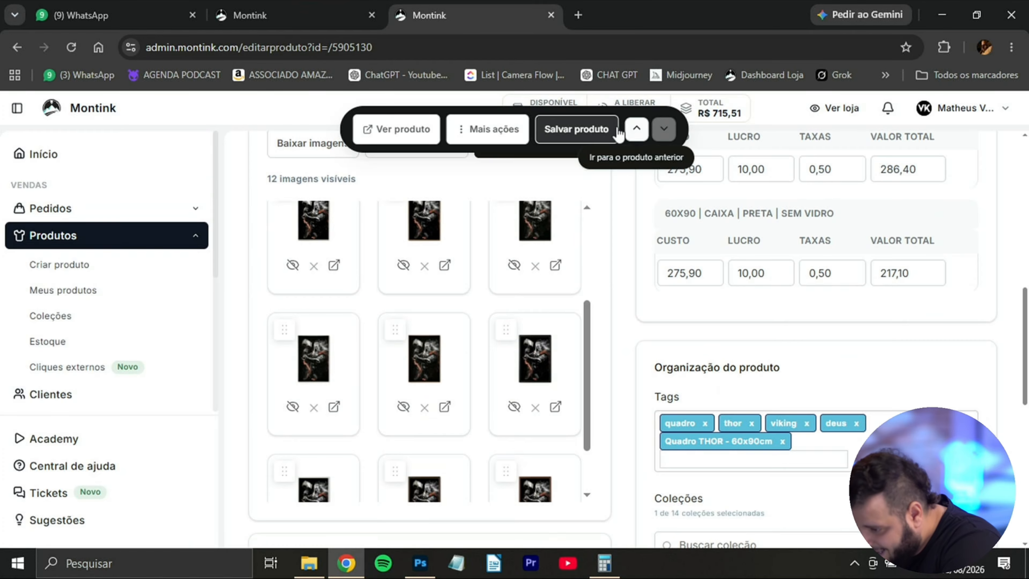
{"action": "scroll", "coordinate": [567, 324], "scroll_direction": "up", "scroll_amount": 4}
{"action": "scroll", "coordinate": [492, 363], "scroll_direction": "down", "scroll_amount": 5}
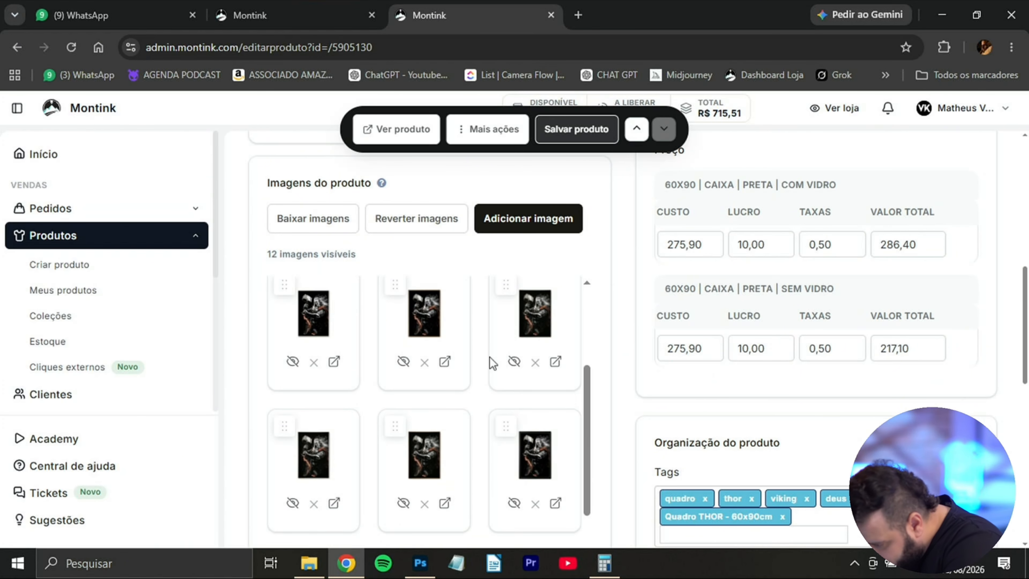
{"action": "scroll", "coordinate": [534, 315], "scroll_direction": "up", "scroll_amount": 2}
{"action": "scroll", "coordinate": [599, 362], "scroll_direction": "down", "scroll_amount": 2}
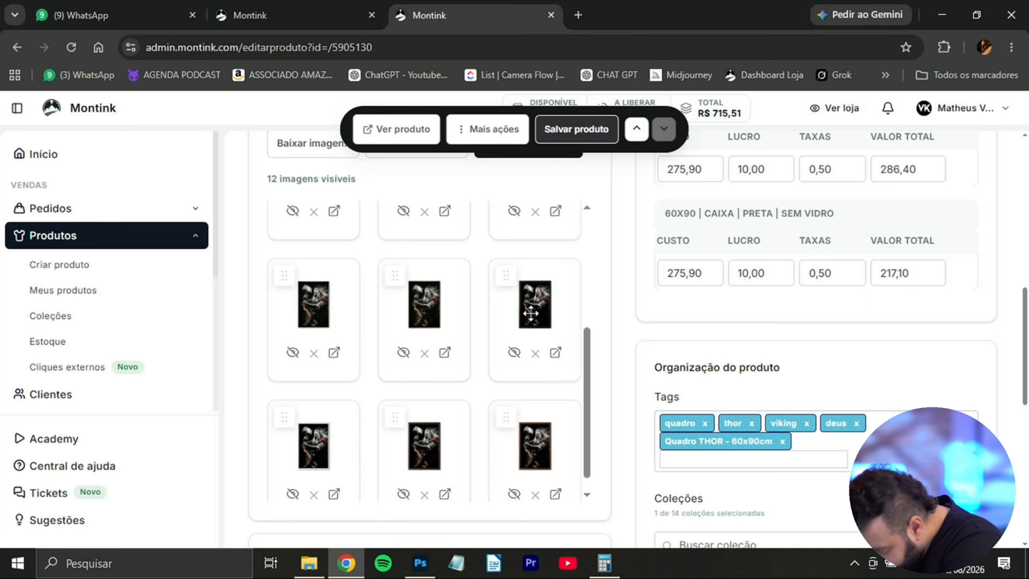
{"action": "left_click_drag", "start_coordinate": [531, 311], "coordinate": [330, 271]}
- Hide the third image in the first row from the published product and confirm
{"action": "left_click", "coordinate": [513, 294]}
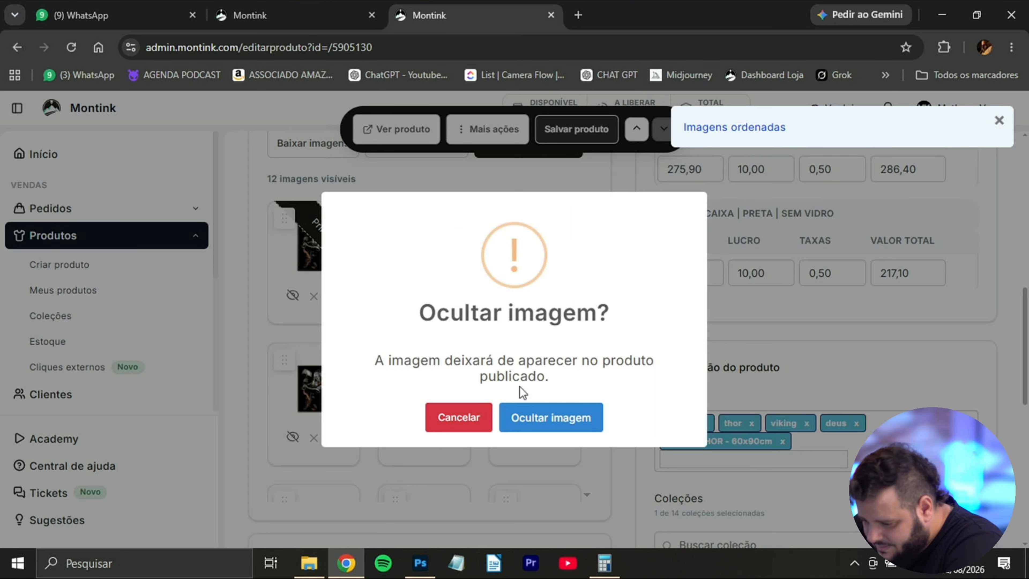
{"action": "left_click", "coordinate": [540, 418]}
{"action": "scroll", "coordinate": [689, 314], "scroll_direction": "down", "scroll_amount": 5}
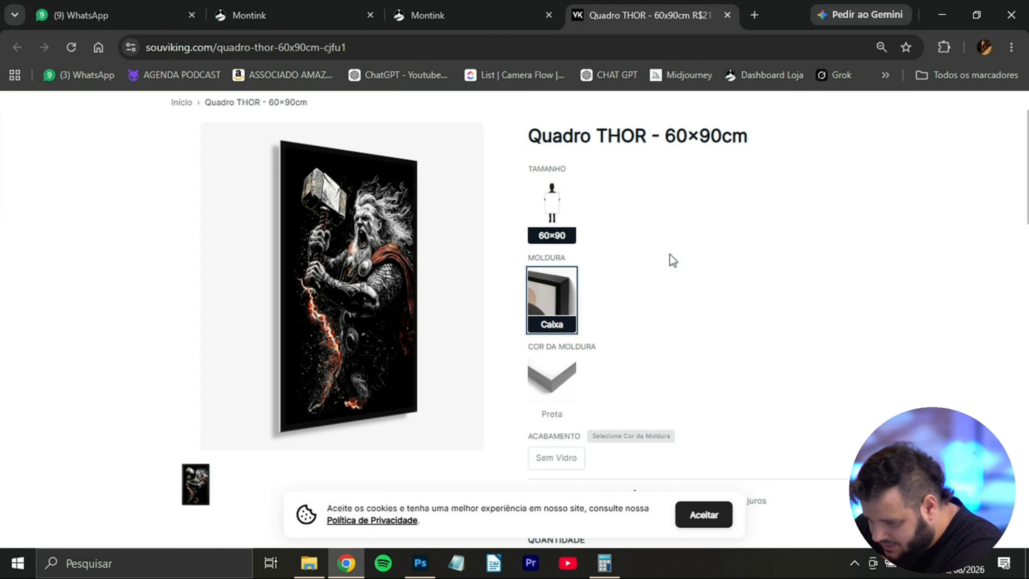
- Check the published Thor picture's store page with the Preta frame and Sem Vidro finish, including its second image and the description
{"action": "scroll", "coordinate": [685, 256], "scroll_direction": "down", "scroll_amount": 3}
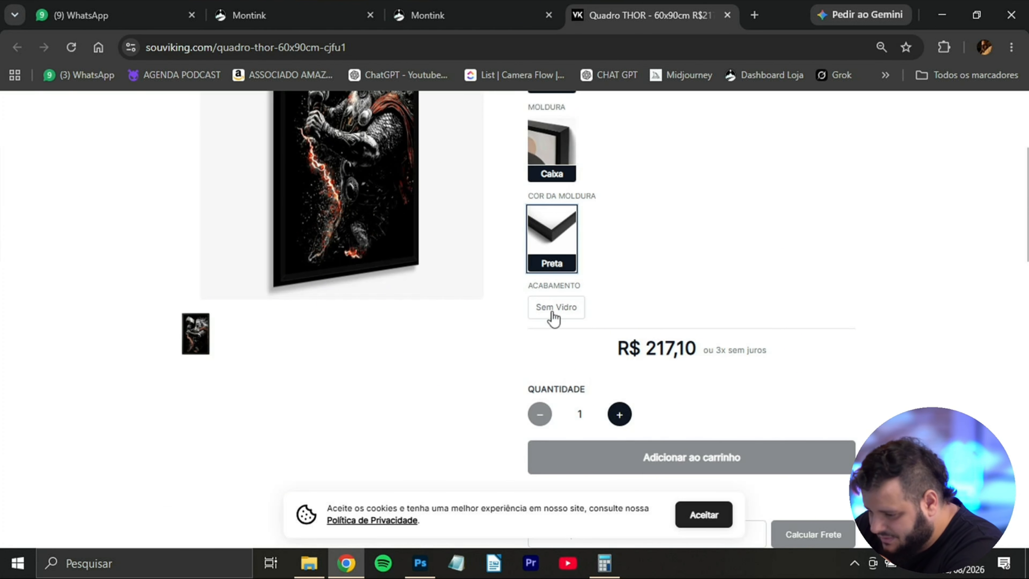
{"action": "left_click", "coordinate": [553, 318]}
{"action": "scroll", "coordinate": [716, 256], "scroll_direction": "down", "scroll_amount": 3}
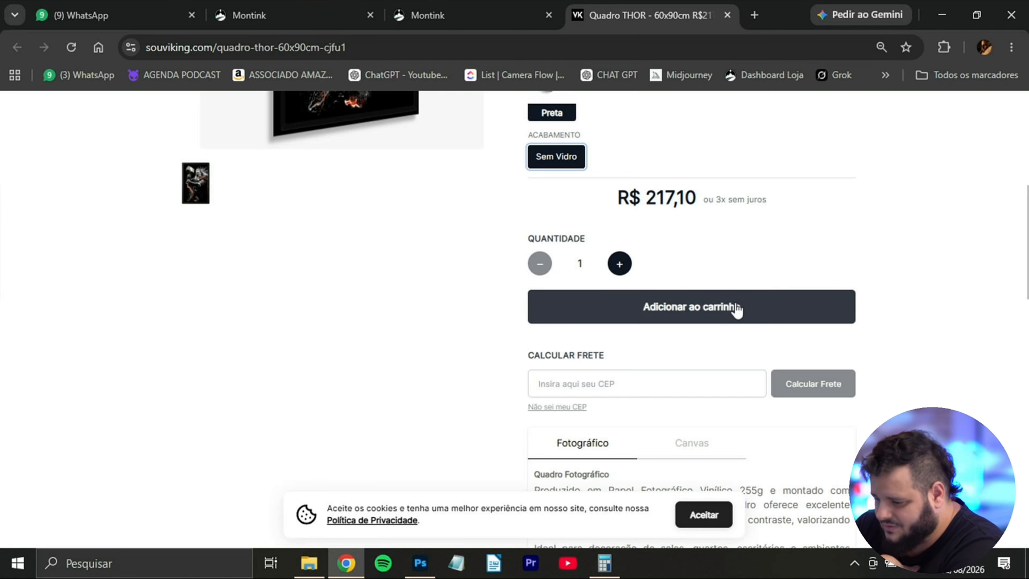
{"action": "left_click", "coordinate": [736, 309]}
{"action": "left_click", "coordinate": [202, 488]}
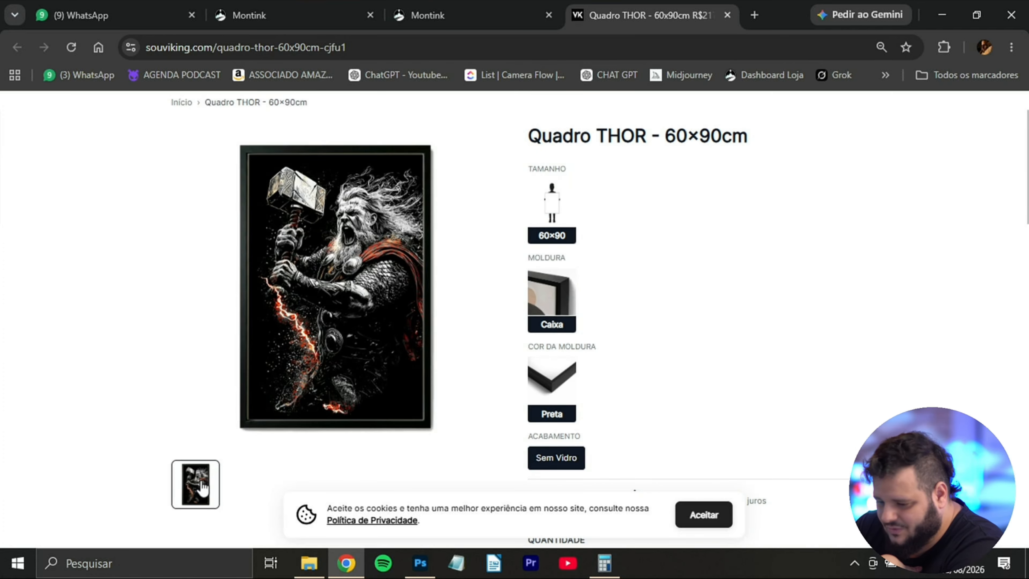
{"action": "scroll", "coordinate": [421, 243], "scroll_direction": "down", "scroll_amount": 9}
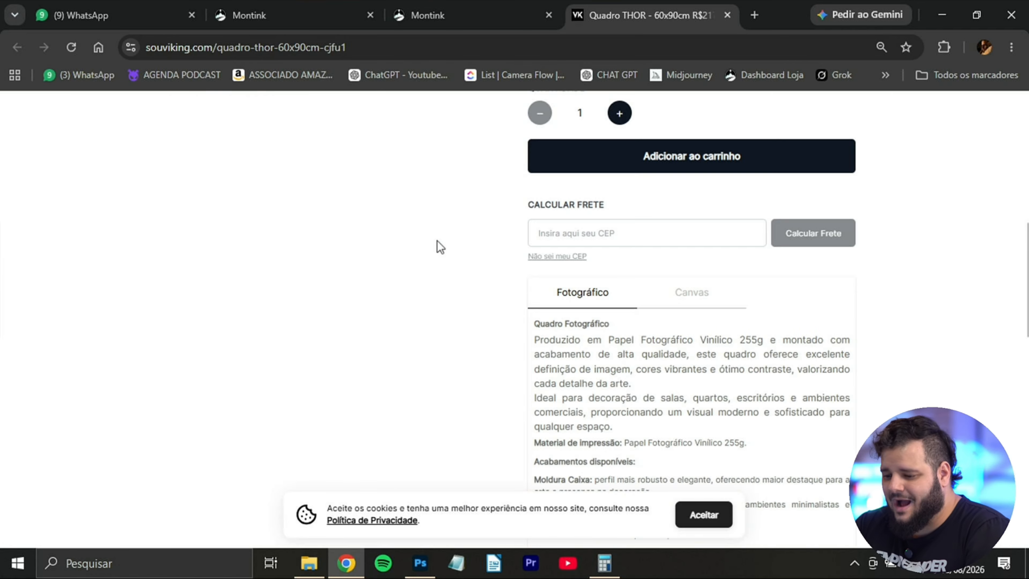
{"action": "scroll", "coordinate": [436, 244], "scroll_direction": "up", "scroll_amount": 9}
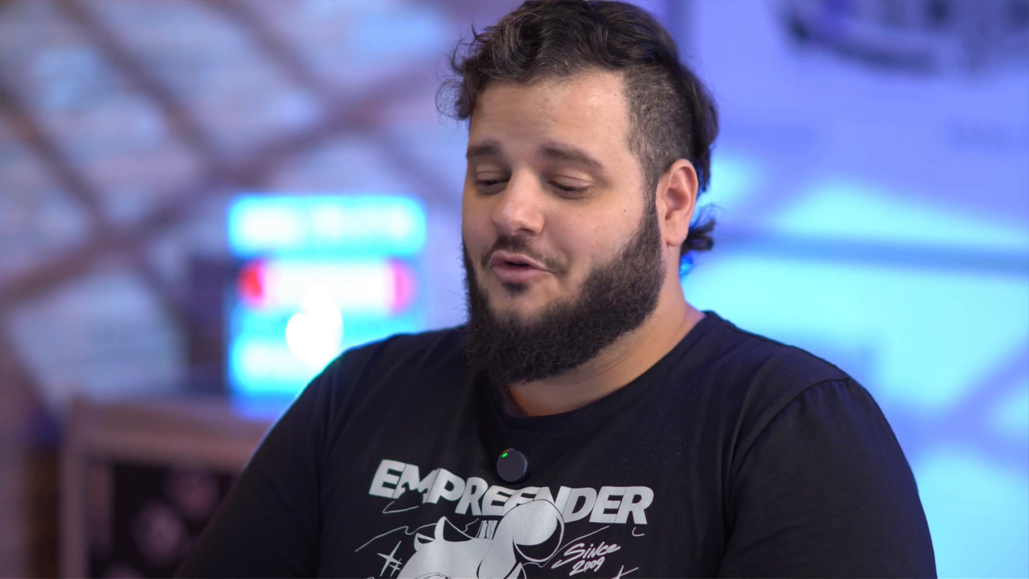